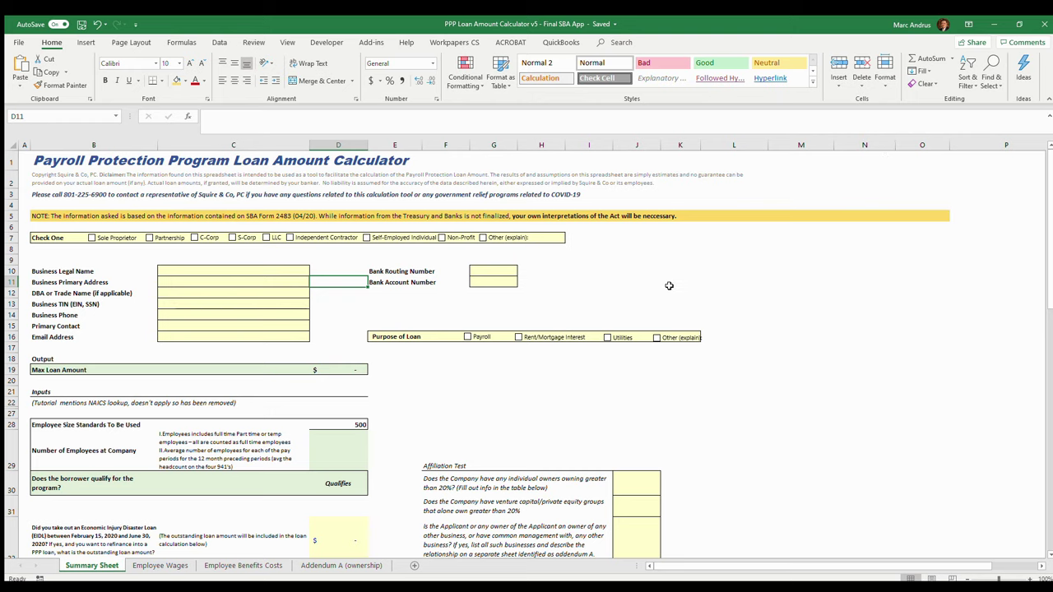
Step: Inspect the Number of Employees input cell and the cell E29 beside it
{"action": "scroll", "coordinate": [668, 285], "scroll_direction": "down", "scroll_amount": 1}
{"action": "scroll", "coordinate": [670, 288], "scroll_direction": "up", "scroll_amount": 1}
{"action": "scroll", "coordinate": [632, 365], "scroll_direction": "down", "scroll_amount": 1}
{"action": "scroll", "coordinate": [634, 365], "scroll_direction": "down", "scroll_amount": 1}
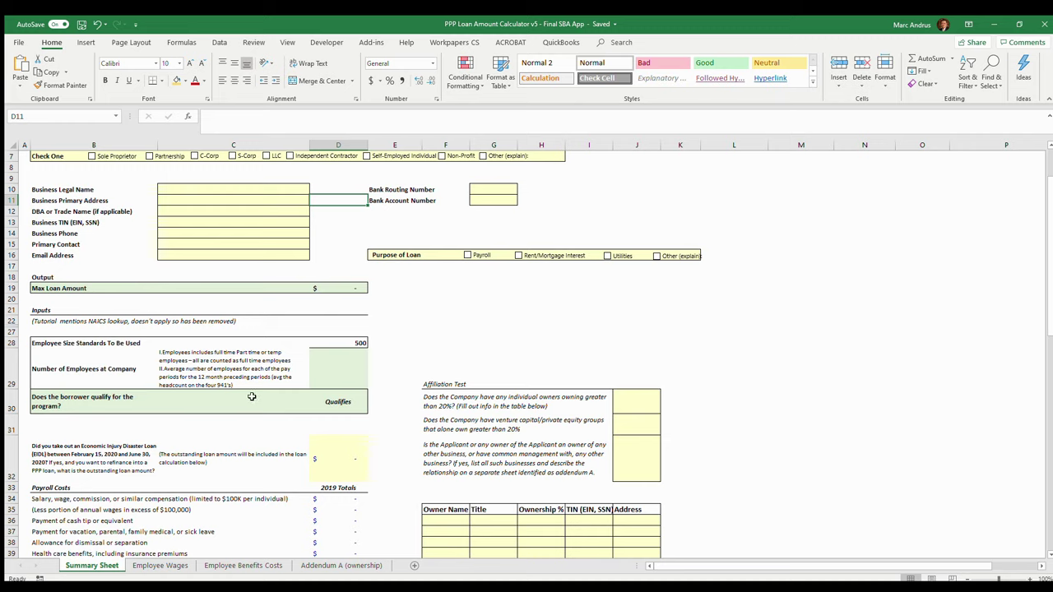
{"action": "left_click", "coordinate": [355, 372]}
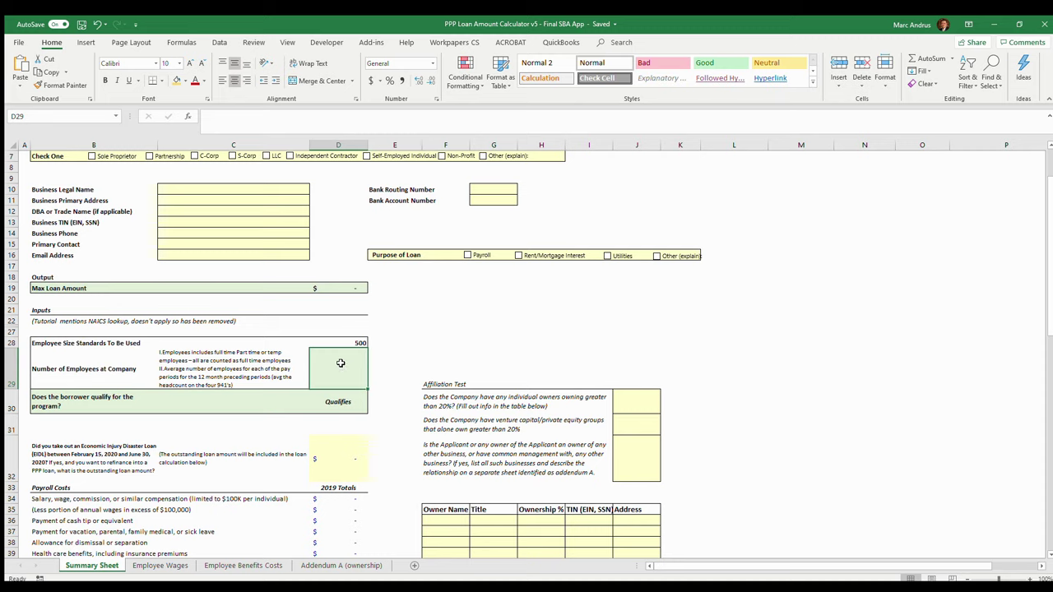
{"action": "left_click", "coordinate": [391, 367]}
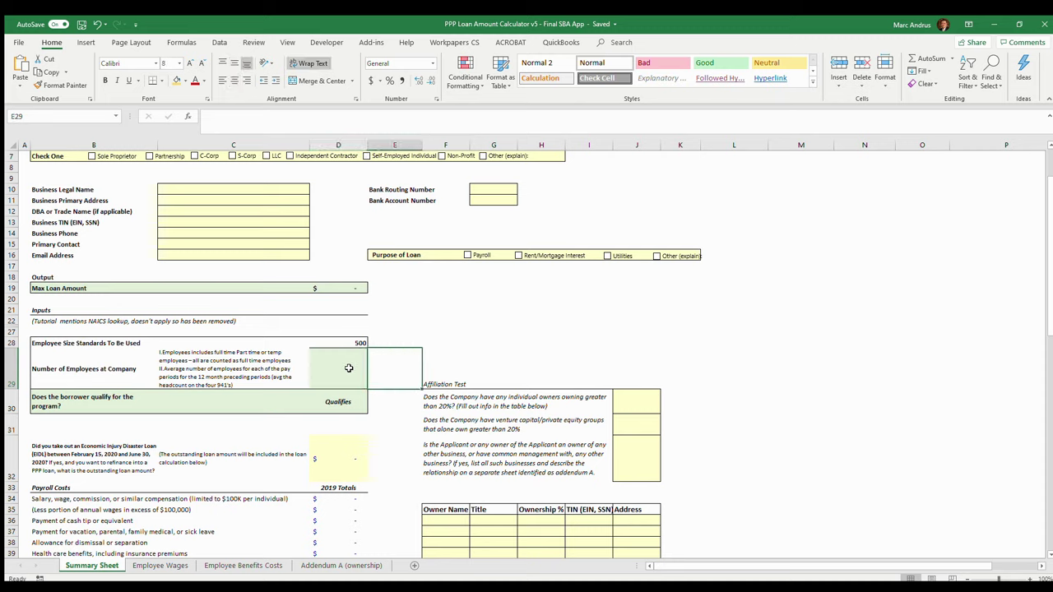
{"action": "left_click", "coordinate": [347, 366]}
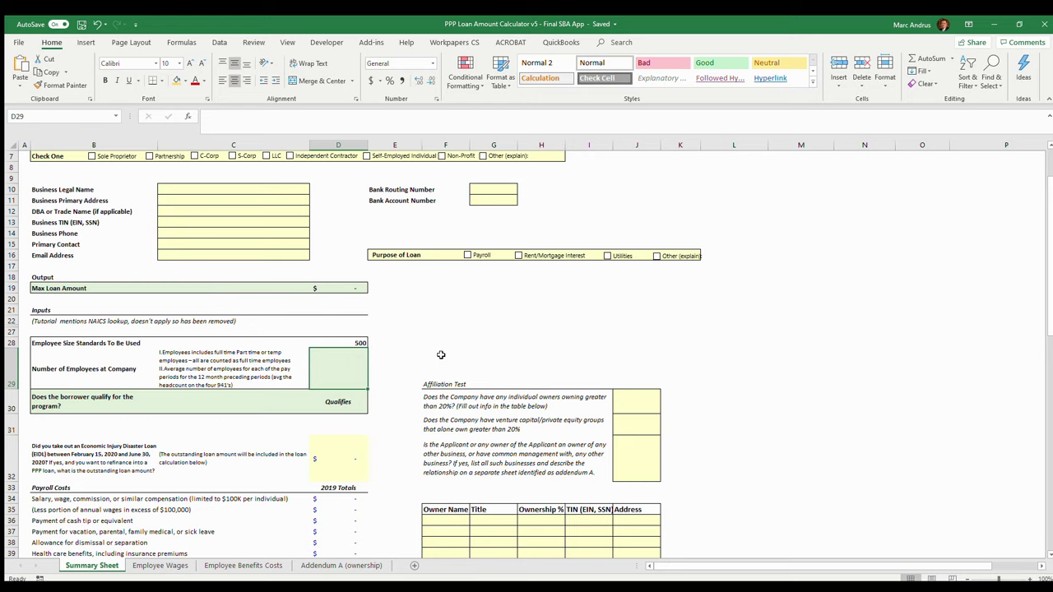
{"action": "scroll", "coordinate": [418, 359], "scroll_direction": "down", "scroll_amount": 1}
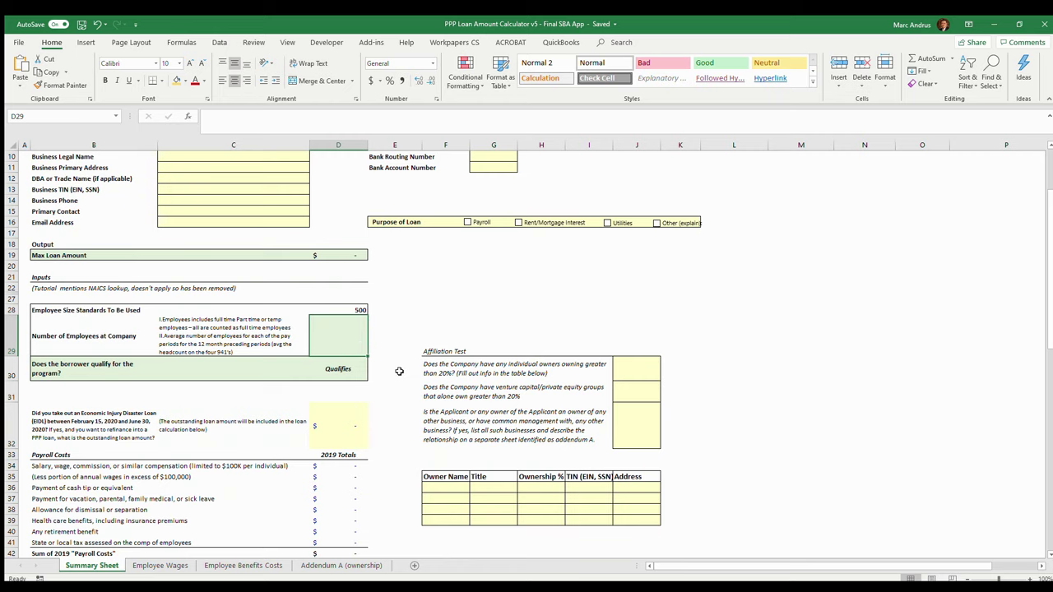
{"action": "scroll", "coordinate": [354, 342], "scroll_direction": "down", "scroll_amount": 1}
{"action": "scroll", "coordinate": [350, 337], "scroll_direction": "up", "scroll_amount": 1}
{"action": "scroll", "coordinate": [400, 369], "scroll_direction": "up", "scroll_amount": 3}
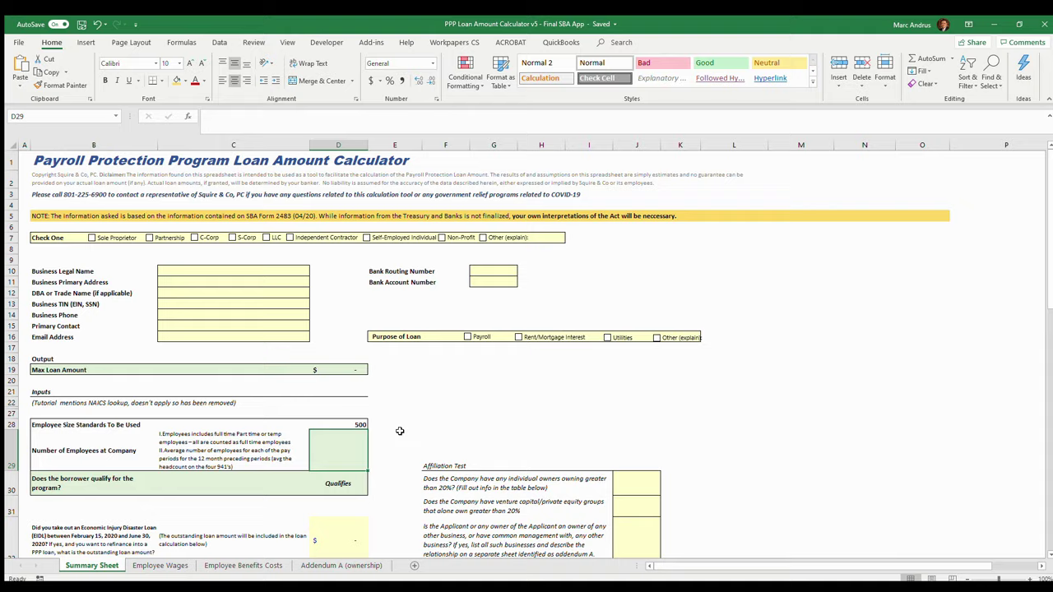
Step: Review the Affiliation Test questions on ownership, venture capital and other businesses owned
{"action": "scroll", "coordinate": [400, 432], "scroll_direction": "down", "scroll_amount": 1}
{"action": "scroll", "coordinate": [400, 431], "scroll_direction": "up", "scroll_amount": 1}
{"action": "scroll", "coordinate": [400, 432], "scroll_direction": "down", "scroll_amount": 2}
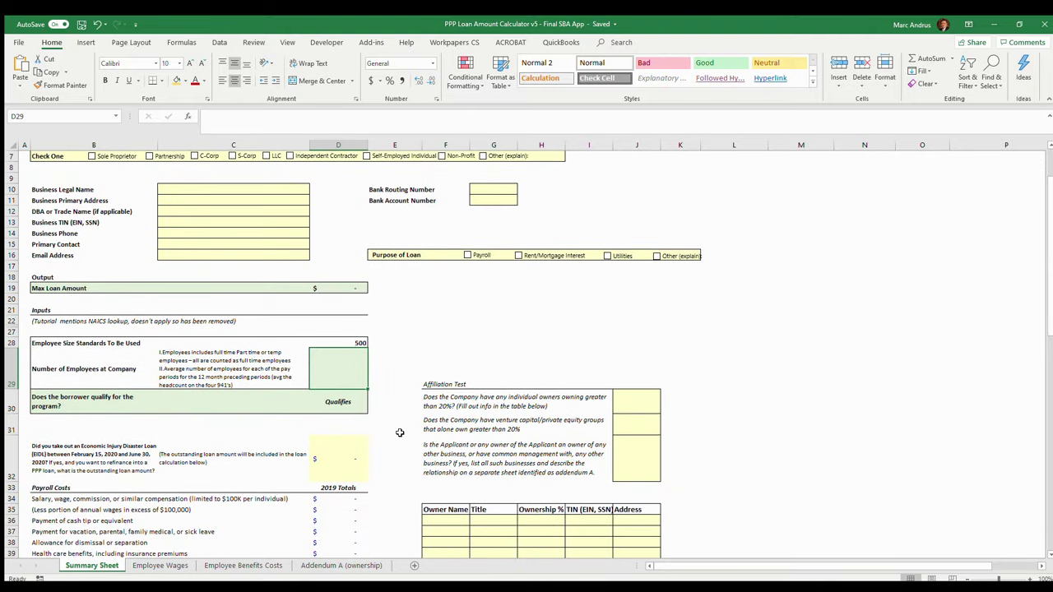
{"action": "scroll", "coordinate": [400, 432], "scroll_direction": "down", "scroll_amount": 2}
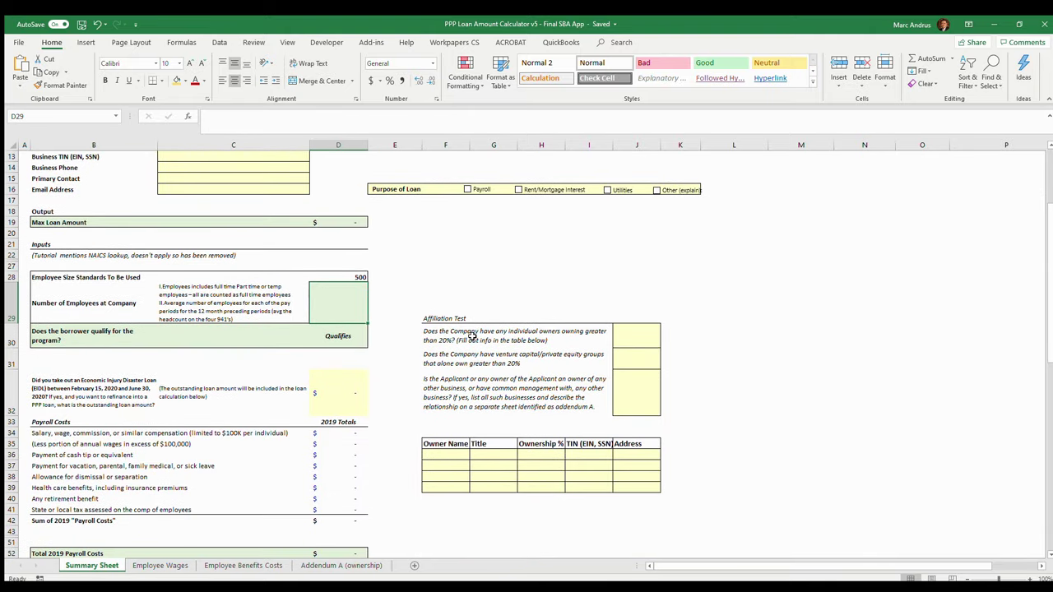
{"action": "left_click", "coordinate": [523, 336]}
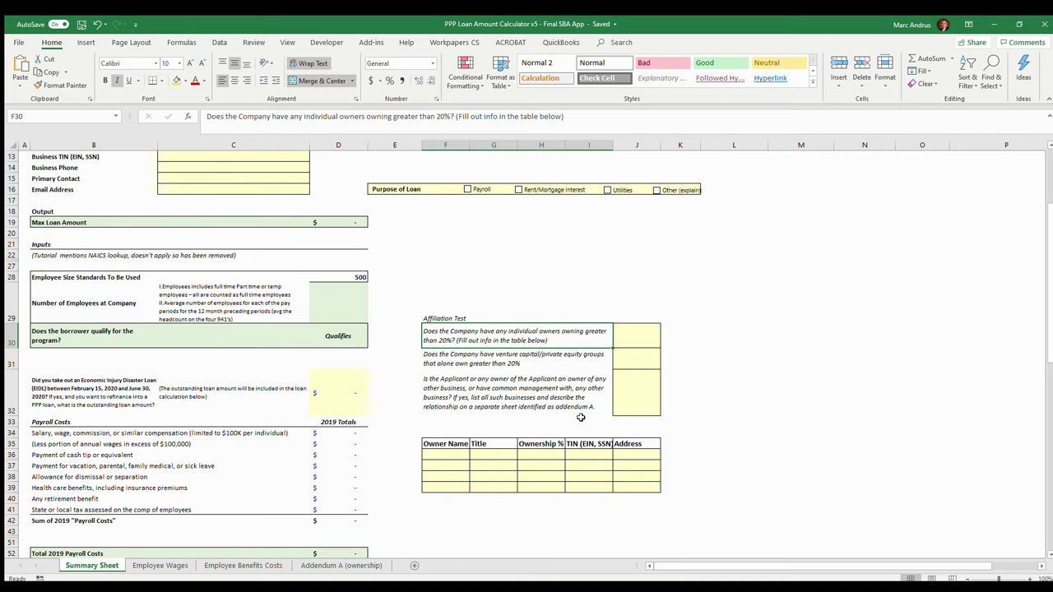
{"action": "left_click", "coordinate": [534, 360]}
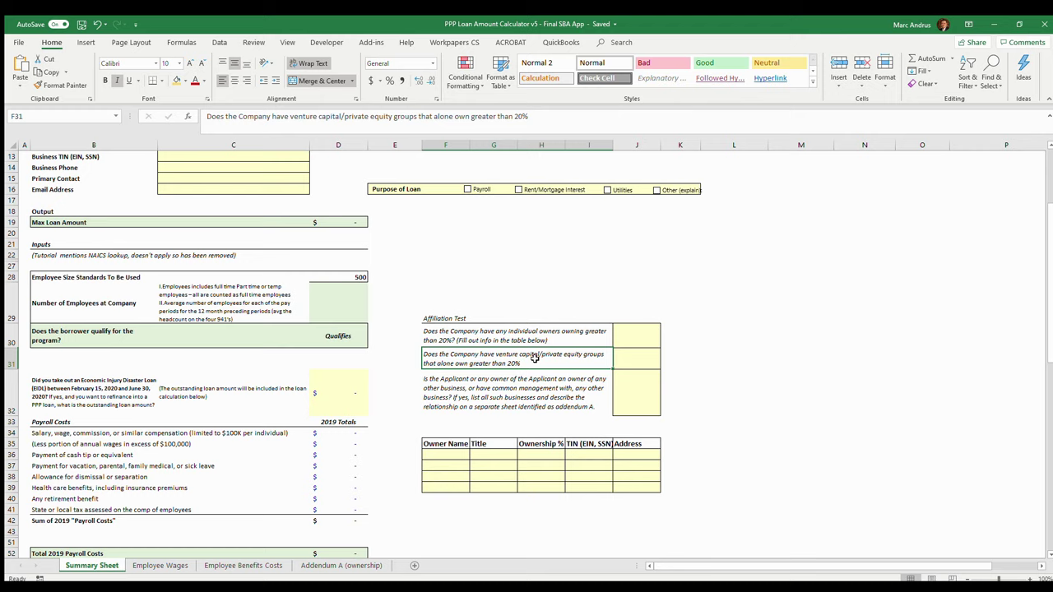
{"action": "left_click", "coordinate": [630, 358]}
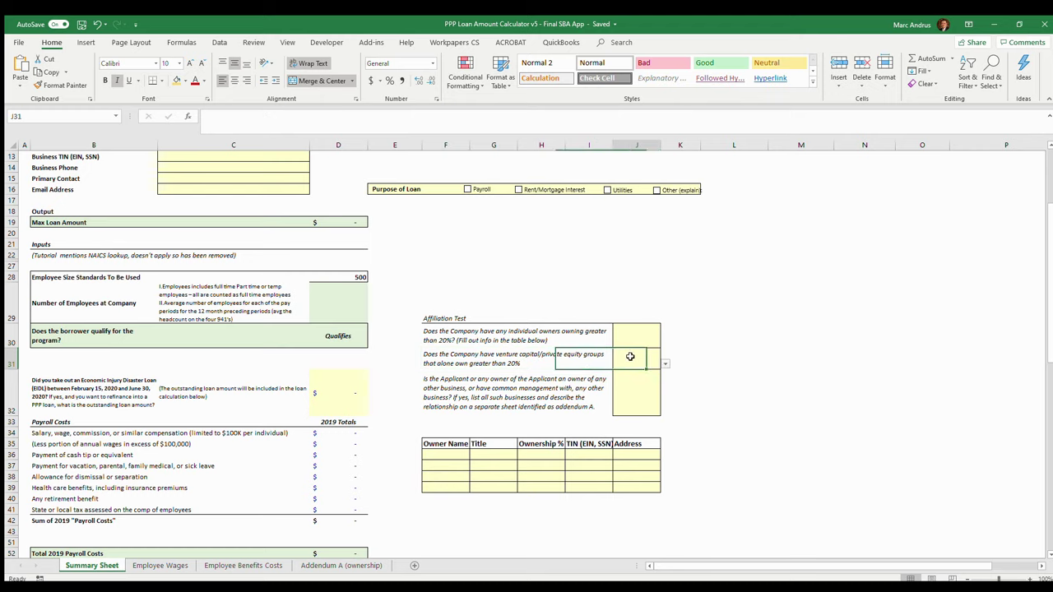
{"action": "left_click", "coordinate": [580, 363]}
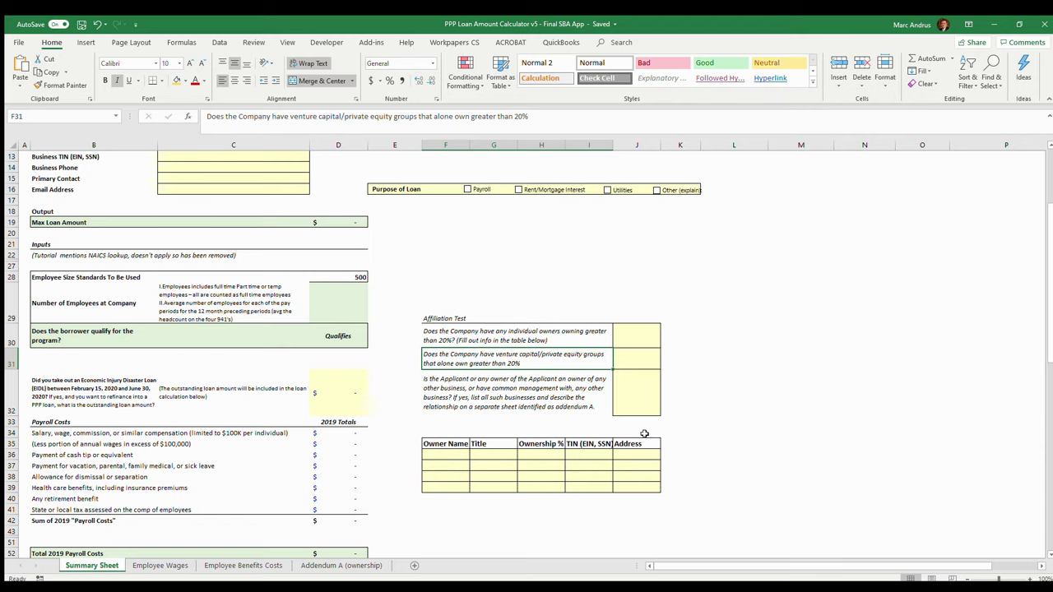
{"action": "left_click", "coordinate": [514, 400]}
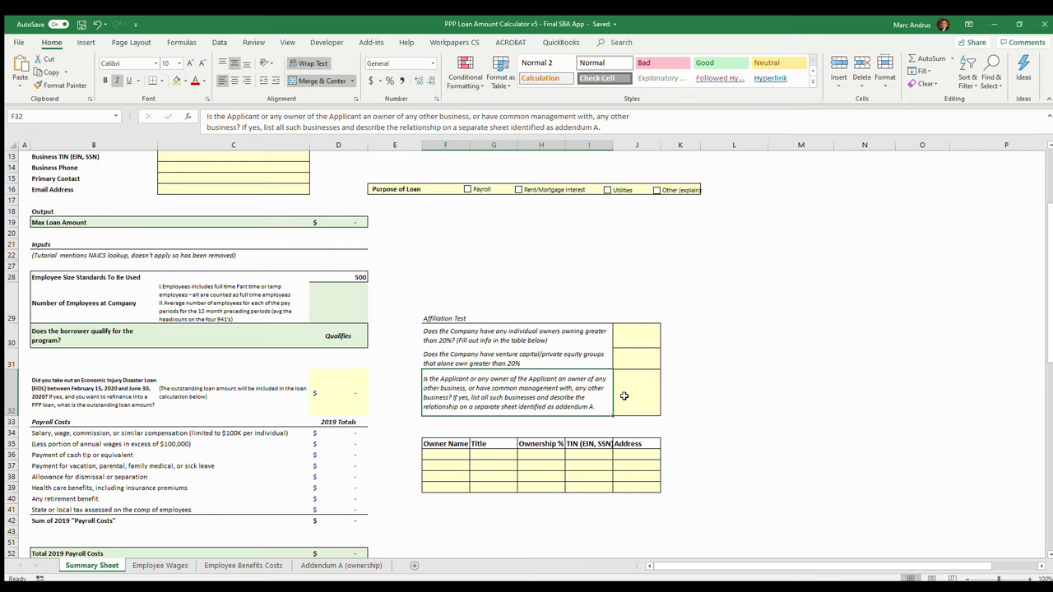
Step: On Addendum A (ownership), inspect the Applicant and 10% owner of Applicant cells
{"action": "left_click", "coordinate": [355, 566]}
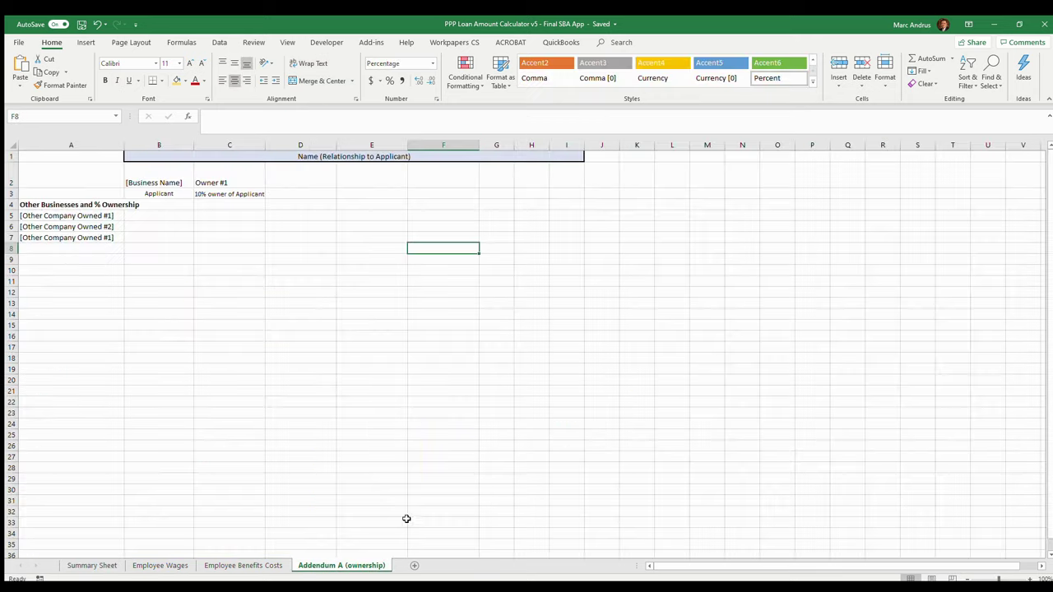
{"action": "left_click", "coordinate": [141, 216]}
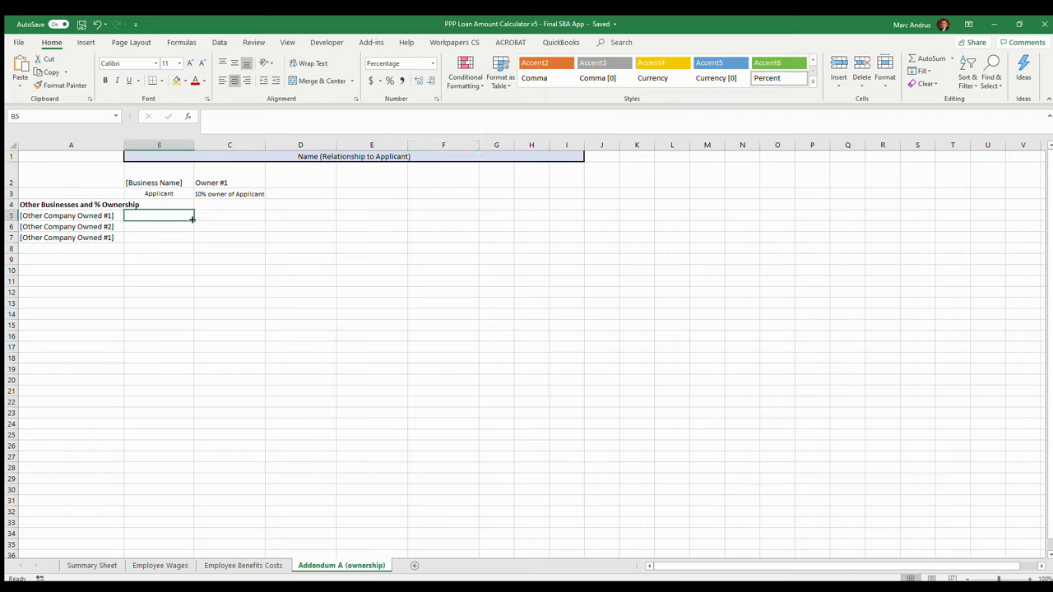
{"action": "left_click", "coordinate": [158, 193]}
{"action": "left_click", "coordinate": [218, 192]}
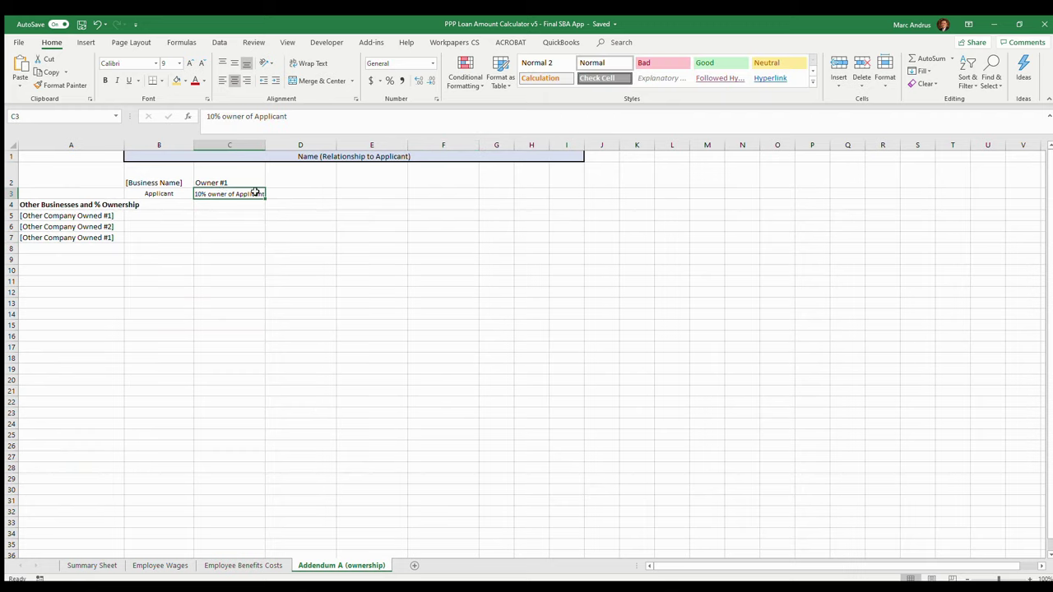
{"action": "left_click", "coordinate": [301, 195]}
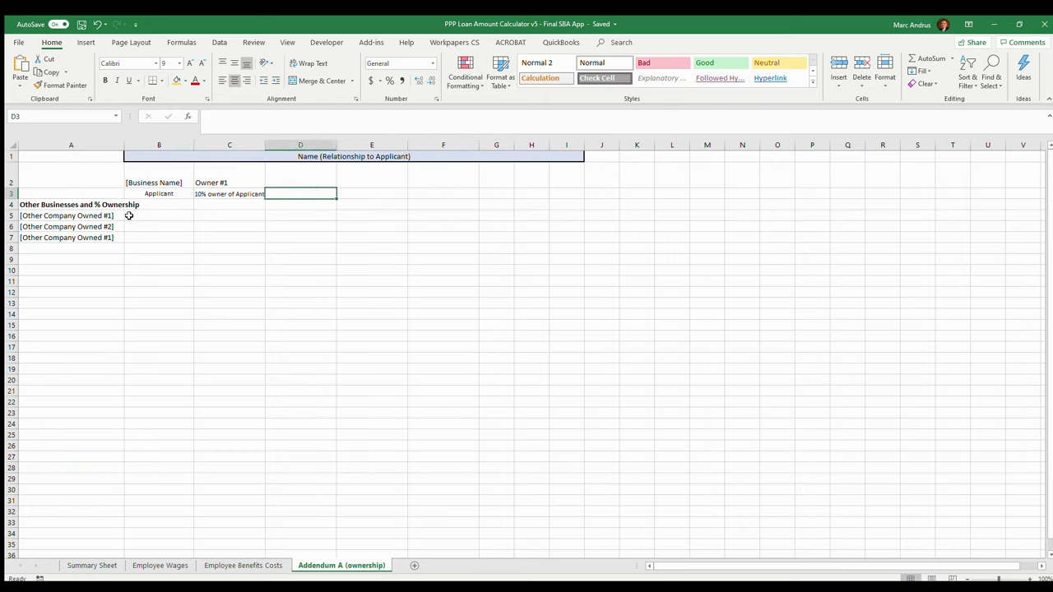
Step: Check the three other-company placeholder rows, then return to the Summary Sheet
{"action": "left_click", "coordinate": [45, 215]}
{"action": "left_click", "coordinate": [51, 226]}
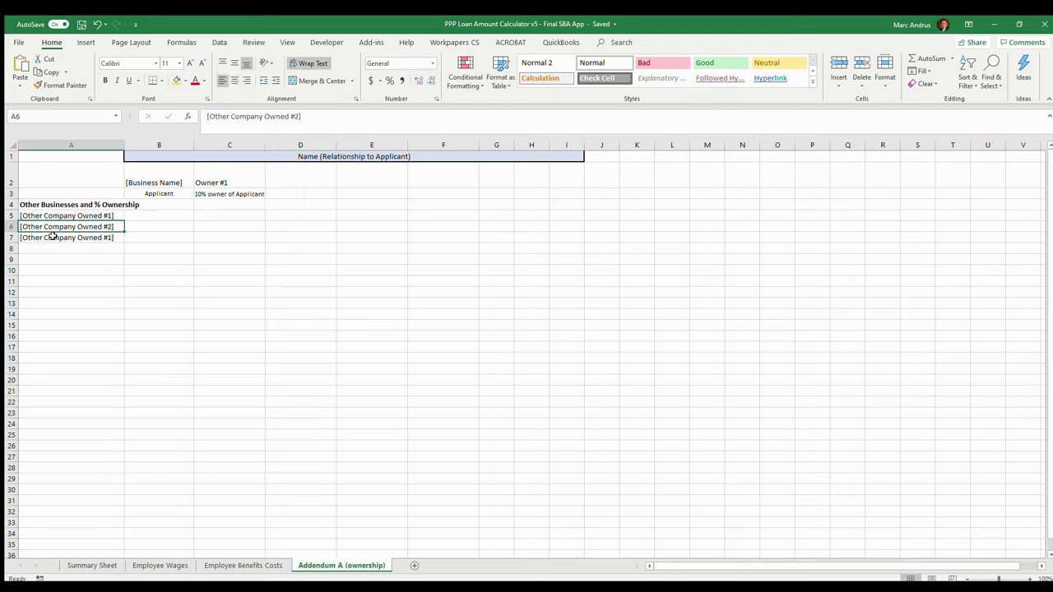
{"action": "left_click", "coordinate": [51, 237]}
{"action": "left_click", "coordinate": [62, 247]}
{"action": "left_click", "coordinate": [166, 224]}
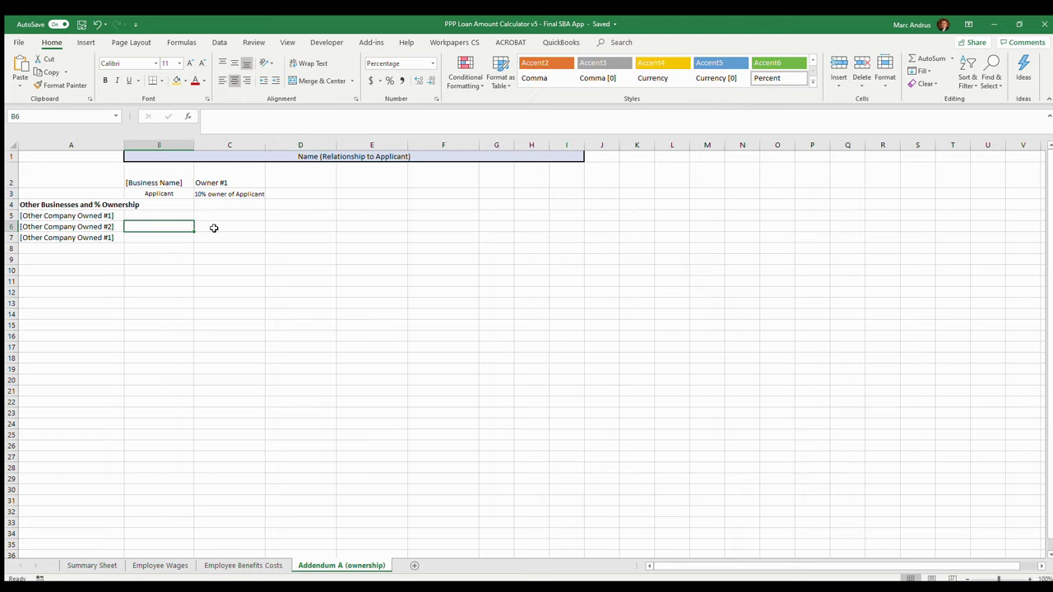
{"action": "left_click", "coordinate": [215, 227]}
{"action": "left_click", "coordinate": [276, 235]}
{"action": "left_click", "coordinate": [297, 227]}
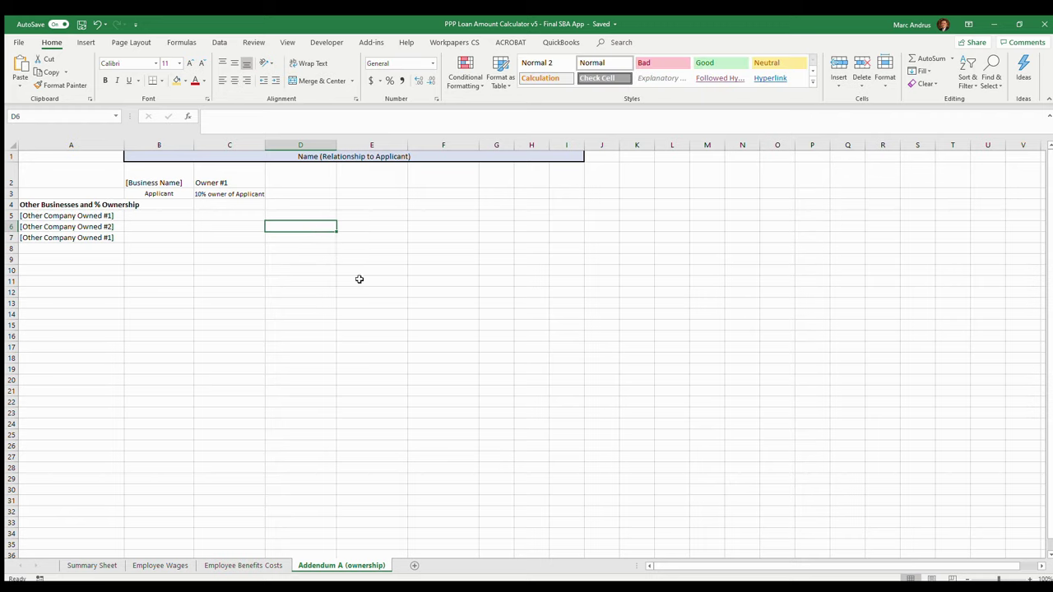
{"action": "left_click", "coordinate": [94, 229]}
{"action": "left_click", "coordinate": [93, 238]}
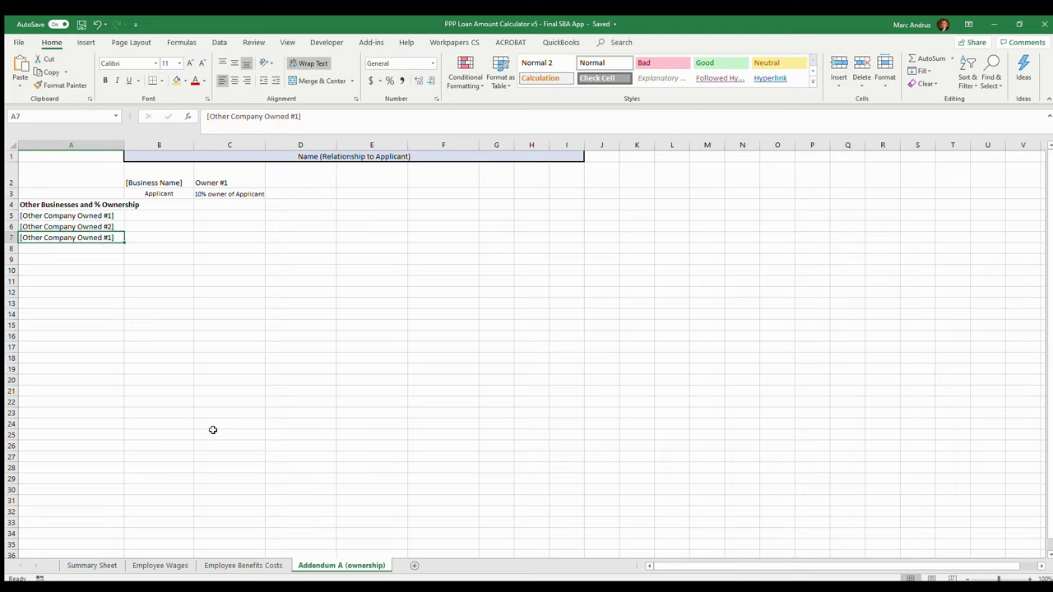
{"action": "left_click", "coordinate": [247, 566]}
{"action": "left_click", "coordinate": [92, 566]}
{"action": "scroll", "coordinate": [526, 346], "scroll_direction": "down", "scroll_amount": 1}
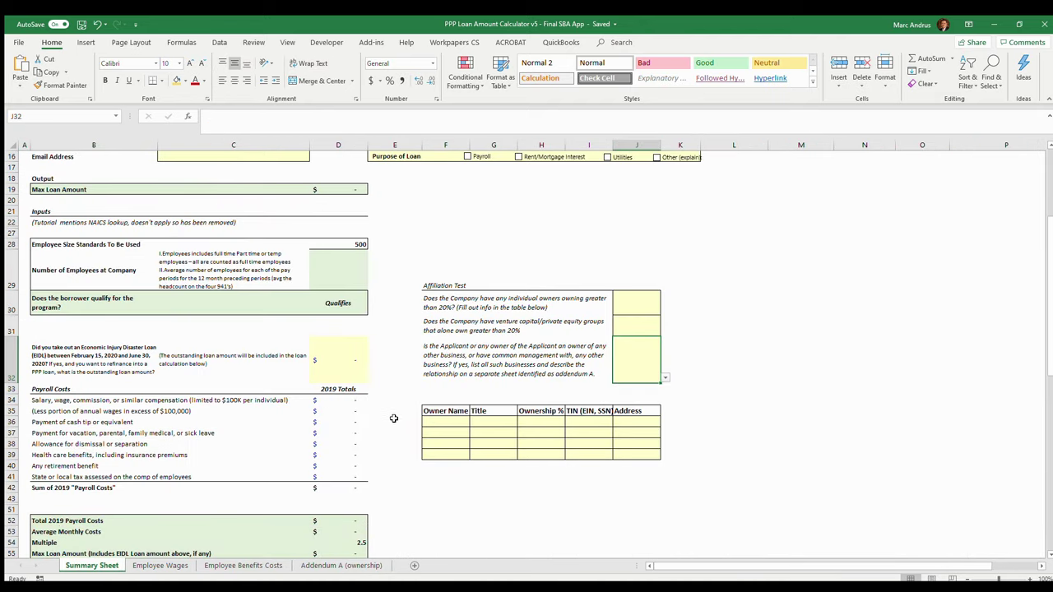
{"action": "scroll", "coordinate": [415, 420], "scroll_direction": "down", "scroll_amount": 1}
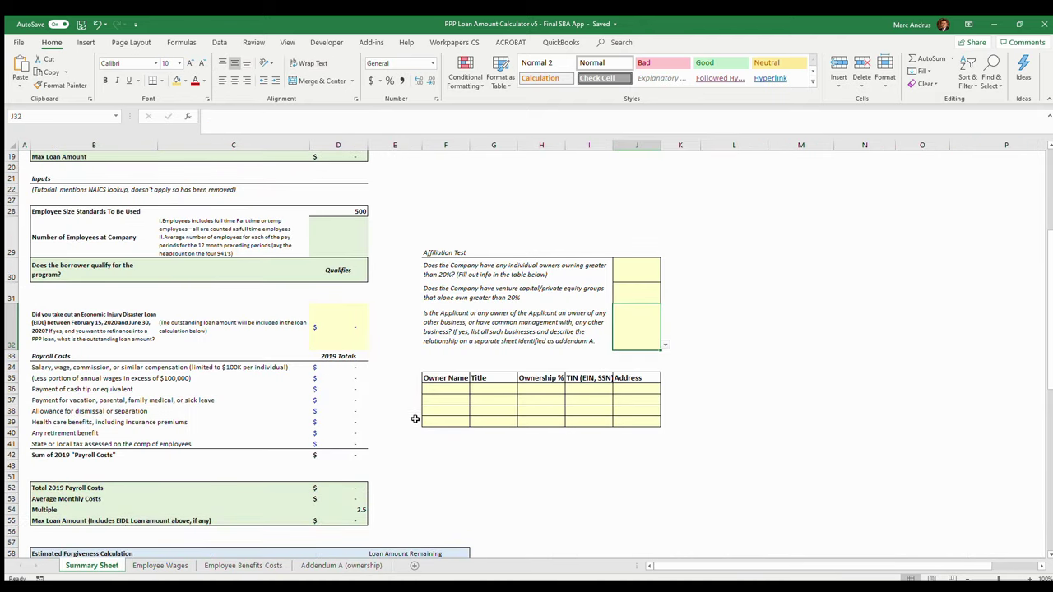
{"action": "left_click", "coordinate": [81, 333]}
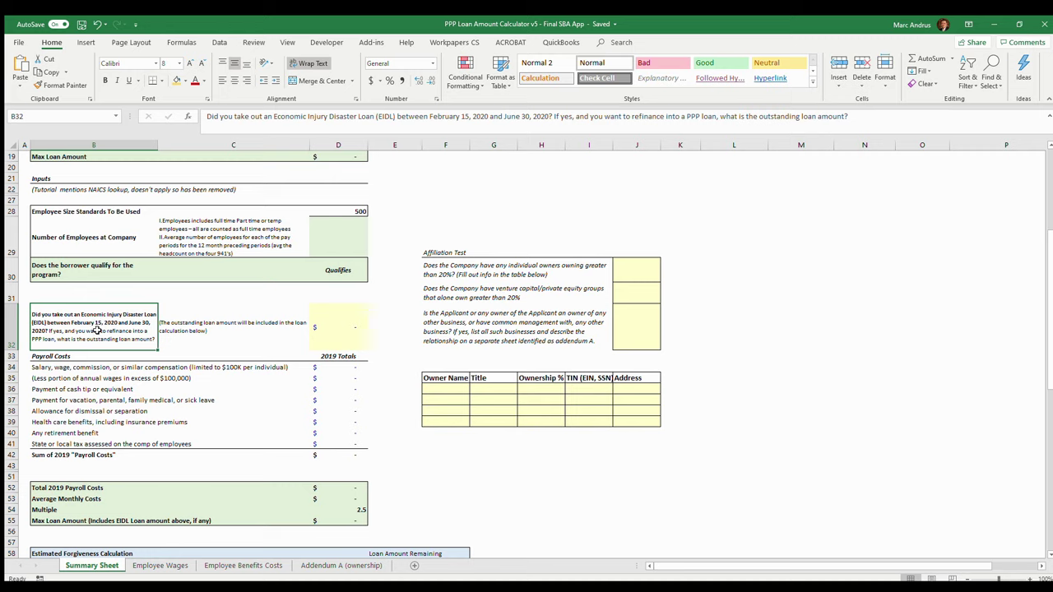
{"action": "left_click", "coordinate": [327, 330]}
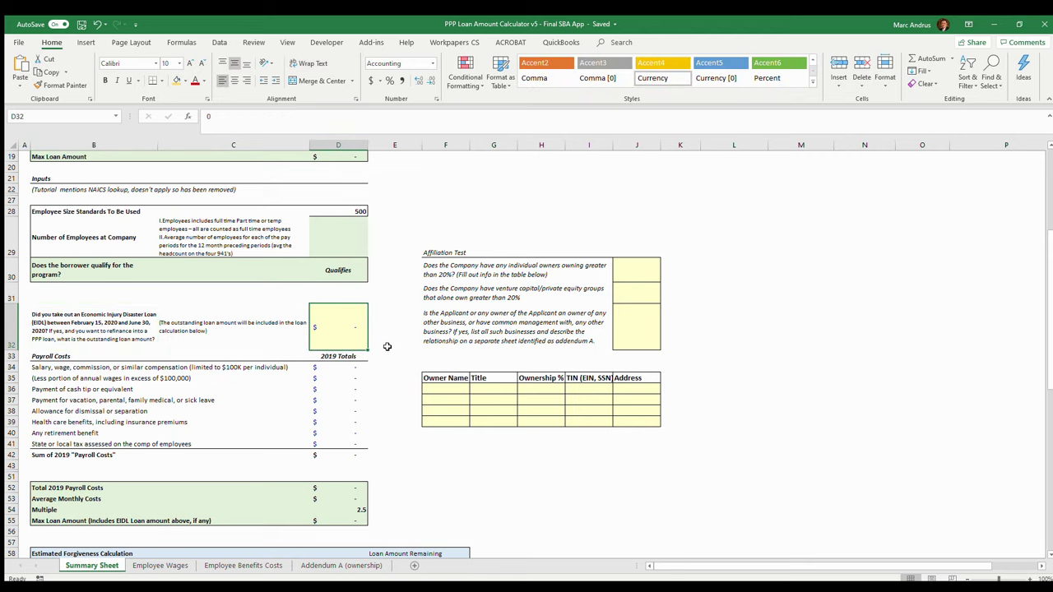
{"action": "scroll", "coordinate": [388, 346], "scroll_direction": "down", "scroll_amount": 1}
{"action": "scroll", "coordinate": [395, 350], "scroll_direction": "up", "scroll_amount": 1}
{"action": "scroll", "coordinate": [397, 370], "scroll_direction": "down", "scroll_amount": 1}
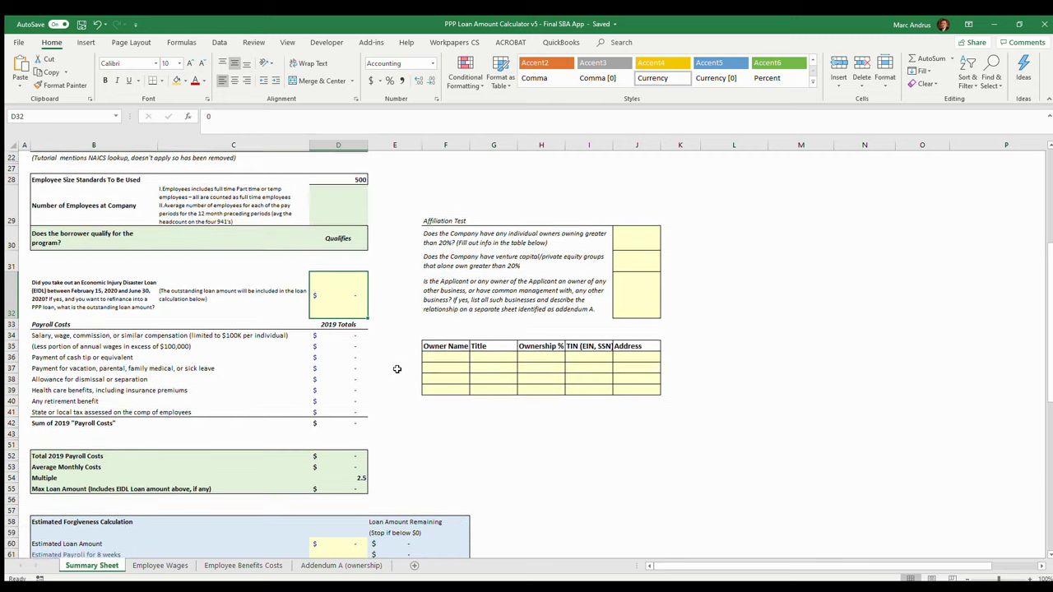
{"action": "scroll", "coordinate": [396, 369], "scroll_direction": "up", "scroll_amount": 1}
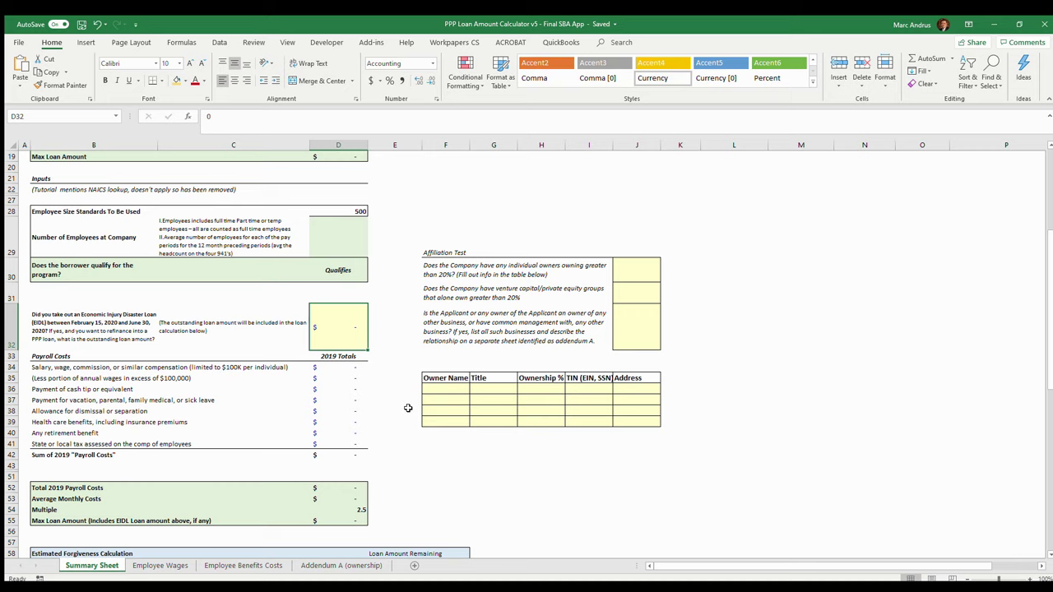
{"action": "scroll", "coordinate": [407, 407], "scroll_direction": "up", "scroll_amount": 1}
{"action": "scroll", "coordinate": [407, 408], "scroll_direction": "down", "scroll_amount": 2}
{"action": "scroll", "coordinate": [407, 407], "scroll_direction": "up", "scroll_amount": 1}
{"action": "left_click", "coordinate": [47, 359]}
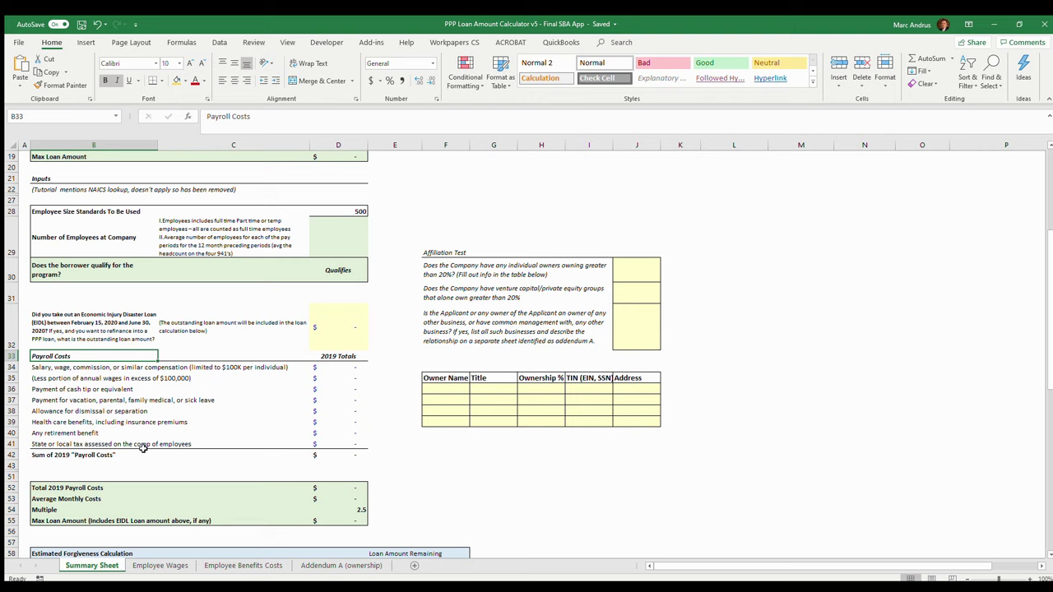
Step: On Employee Wages, enter Mr. Employee with 2019 wages of 120,000
{"action": "left_click", "coordinate": [160, 566]}
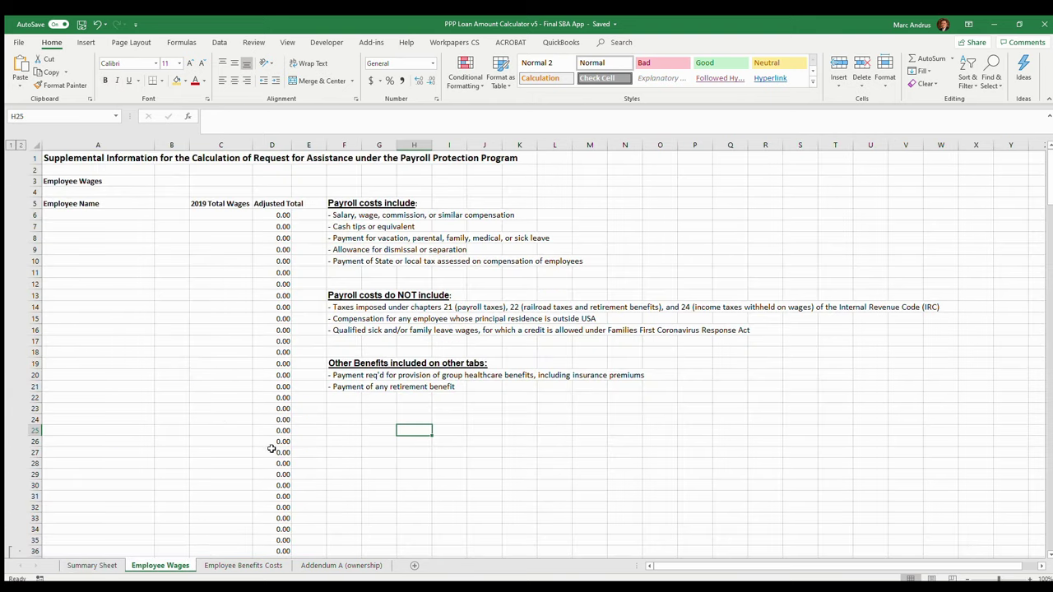
{"action": "left_click", "coordinate": [84, 222]}
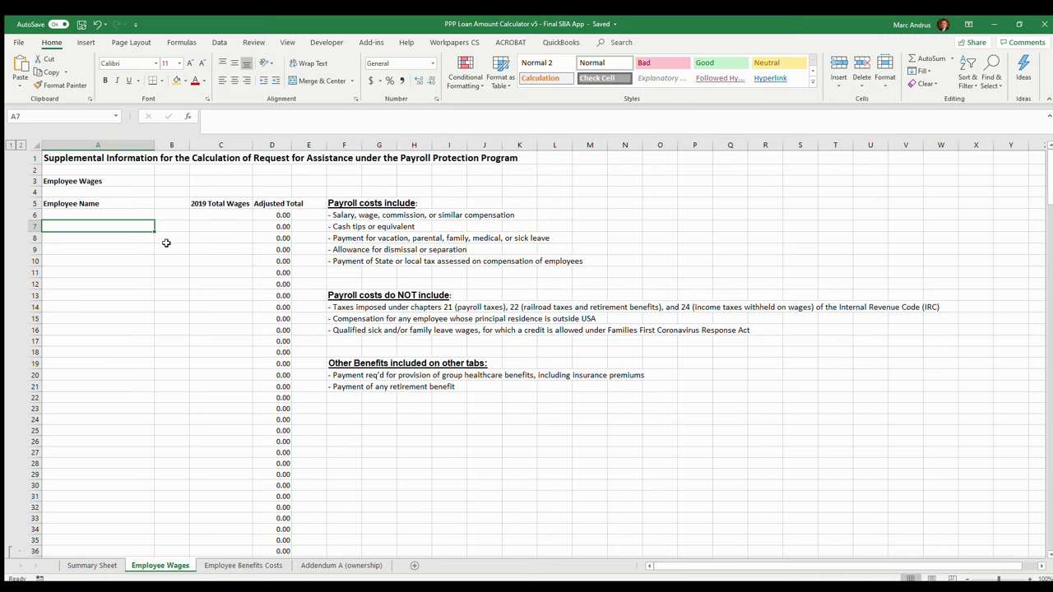
{"action": "type", "text": "Mr. EM"}
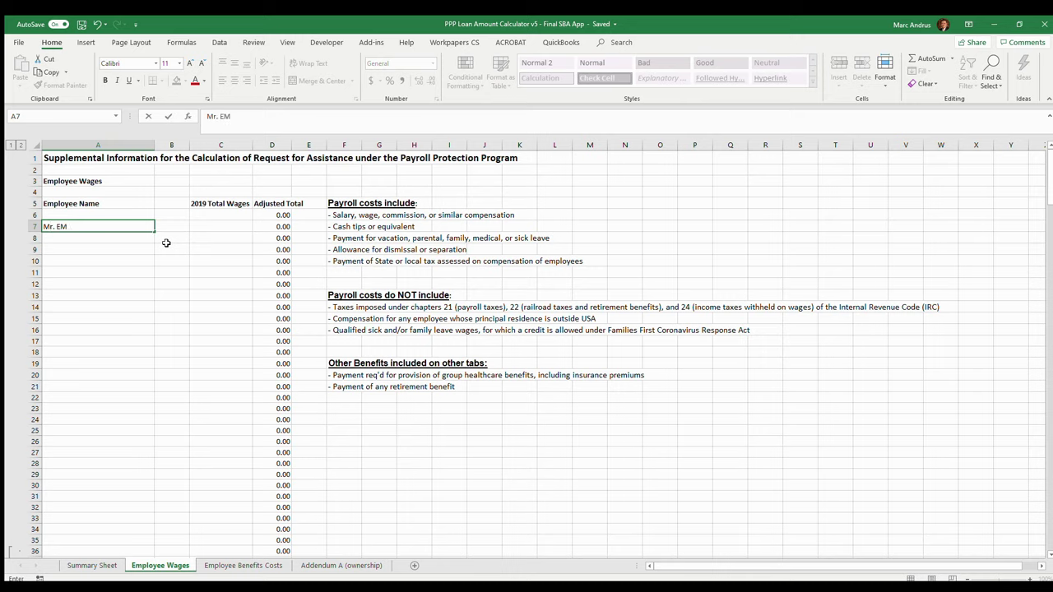
{"action": "key", "text": "BackSpace"}
{"action": "key", "text": "BackSpace"}
{"action": "type", "text": "mploye"}
{"action": "key", "text": "Tab"}
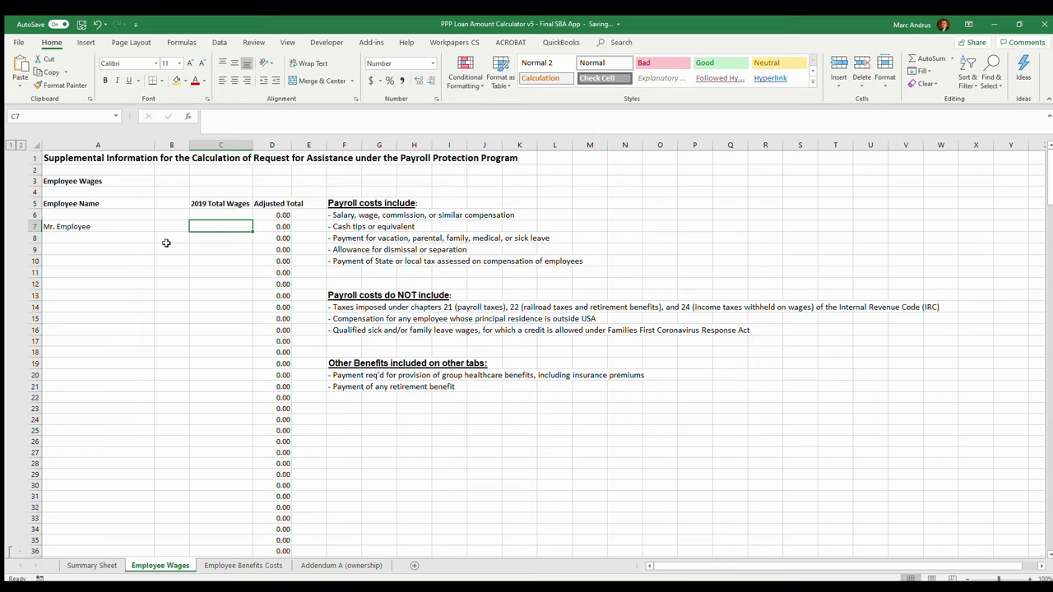
{"action": "type", "text": "1"}
{"action": "type", "text": "20,0"}
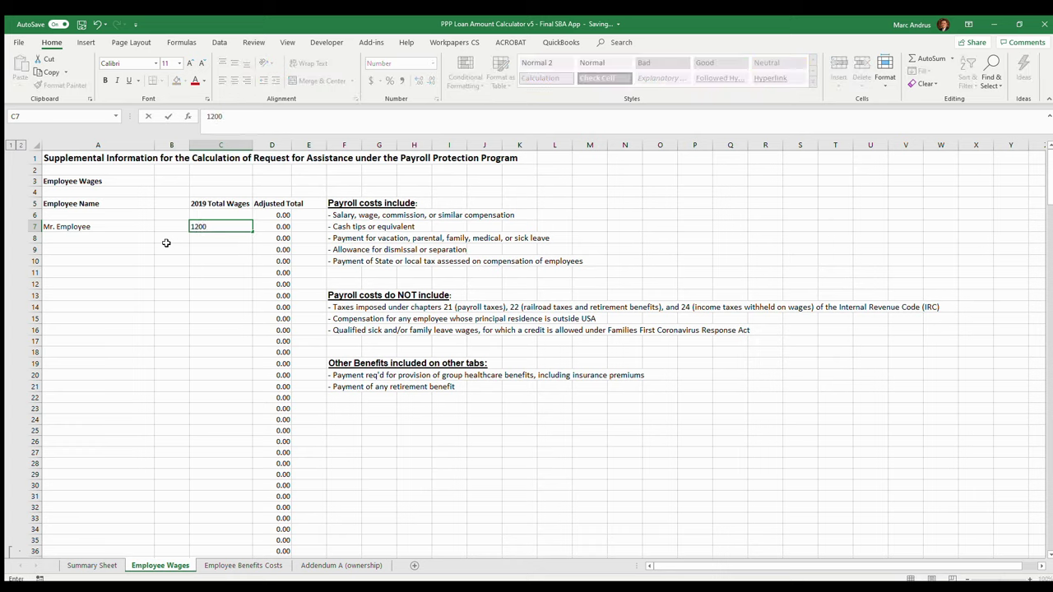
{"action": "type", "text": "00"}
{"action": "key", "text": "Return"}
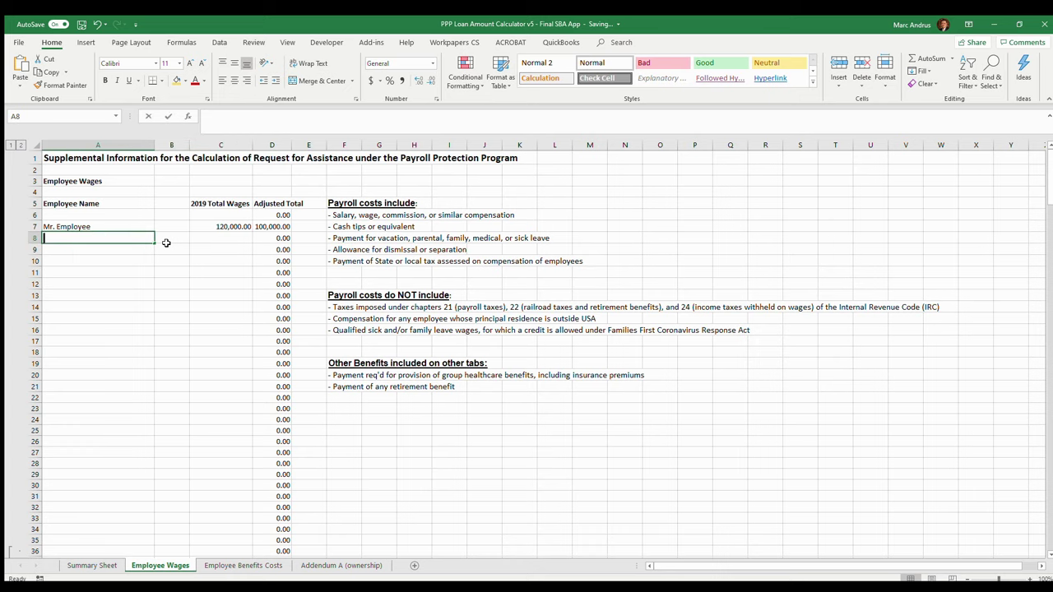
Step: Add Ms. Employee with 2019 wages of 1,855,000
{"action": "type", "text": "Mr"}
{"action": "key", "text": "BackSpace"}
{"action": "type", "text": ". "}
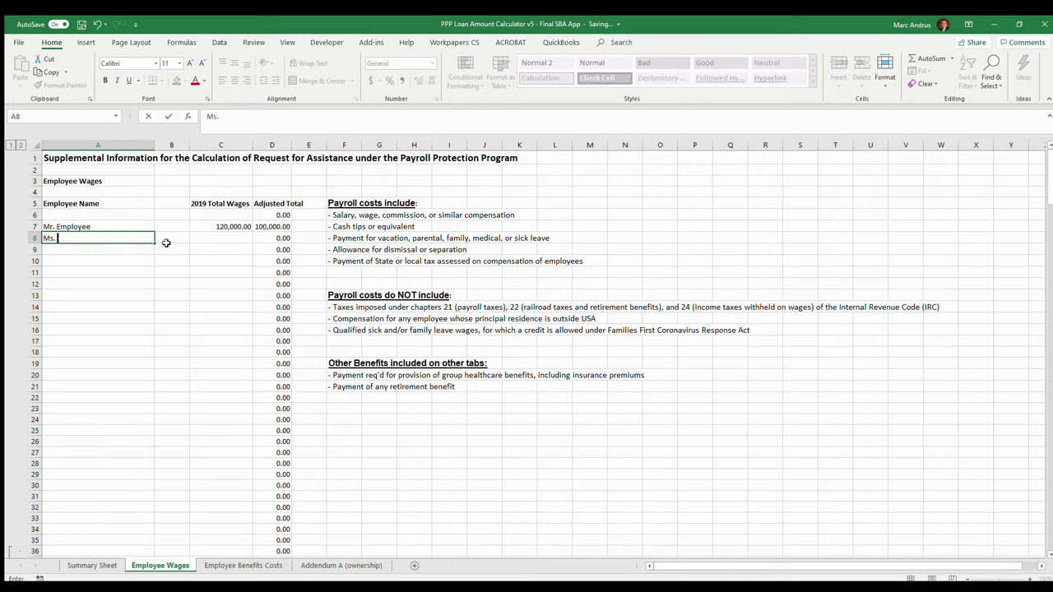
{"action": "type", "text": "Employee"}
{"action": "key", "text": "Tab"}
{"action": "key", "text": "Tab"}
{"action": "type", "text": "1,8"}
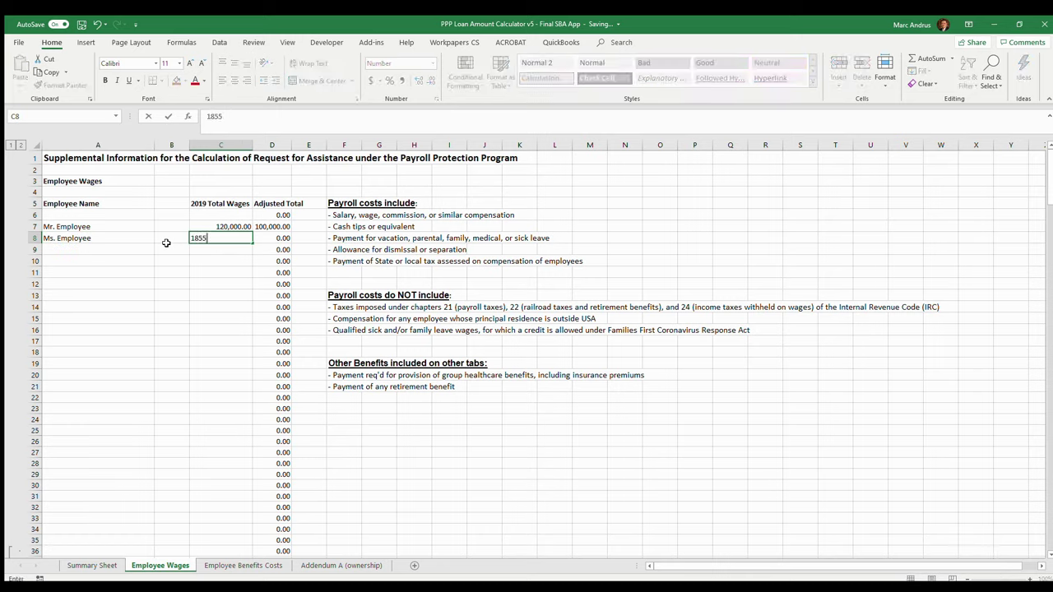
{"action": "type", "text": "55,000"}
{"action": "key", "text": "Return"}
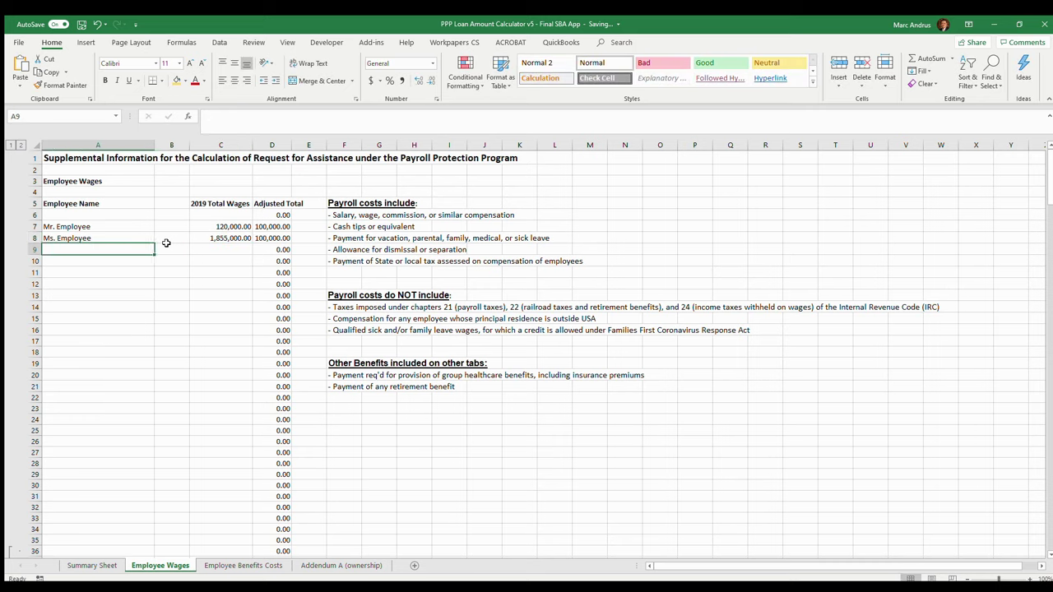
Step: Add the third employee with 2019 wages of 60,000, correcting the amount from 60
{"action": "type", "text": "Chi"}
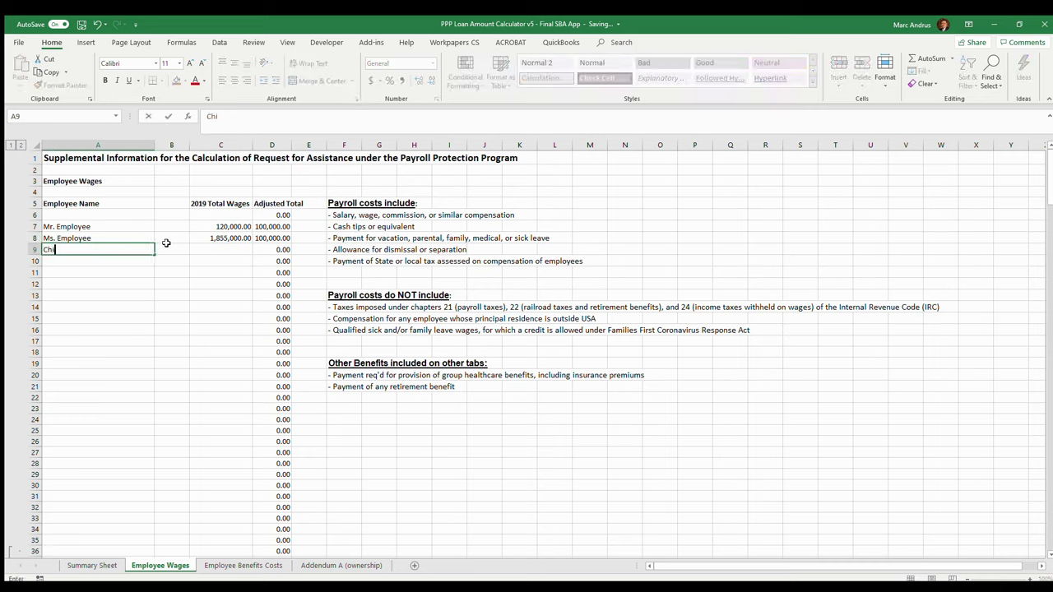
{"action": "type", "text": "Employee"}
{"action": "key", "text": "Tab"}
{"action": "key", "text": "Tab"}
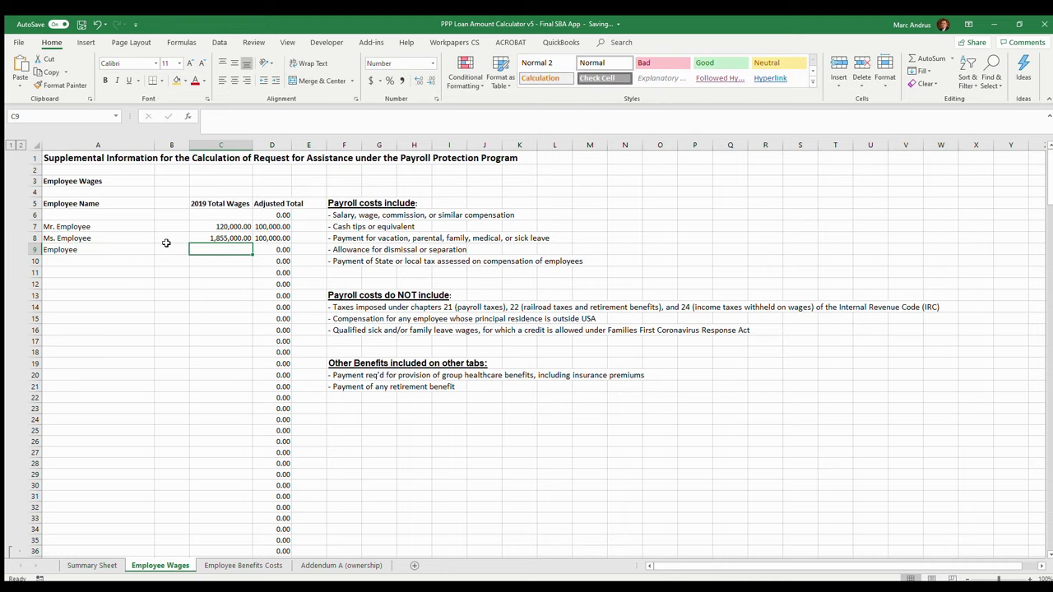
{"action": "type", "text": "60"}
{"action": "key", "text": "Tab"}
{"action": "key", "text": "Left"}
{"action": "key", "text": "F2"}
{"action": "type", "text": "000"}
{"action": "key", "text": "Return"}
{"action": "key", "text": "Up"}
Step: Check the C252 and D252 Total SUM formulas and enlarge row 256 to show the Form 941 note
{"action": "scroll", "coordinate": [169, 252], "scroll_direction": "down", "scroll_amount": 1}
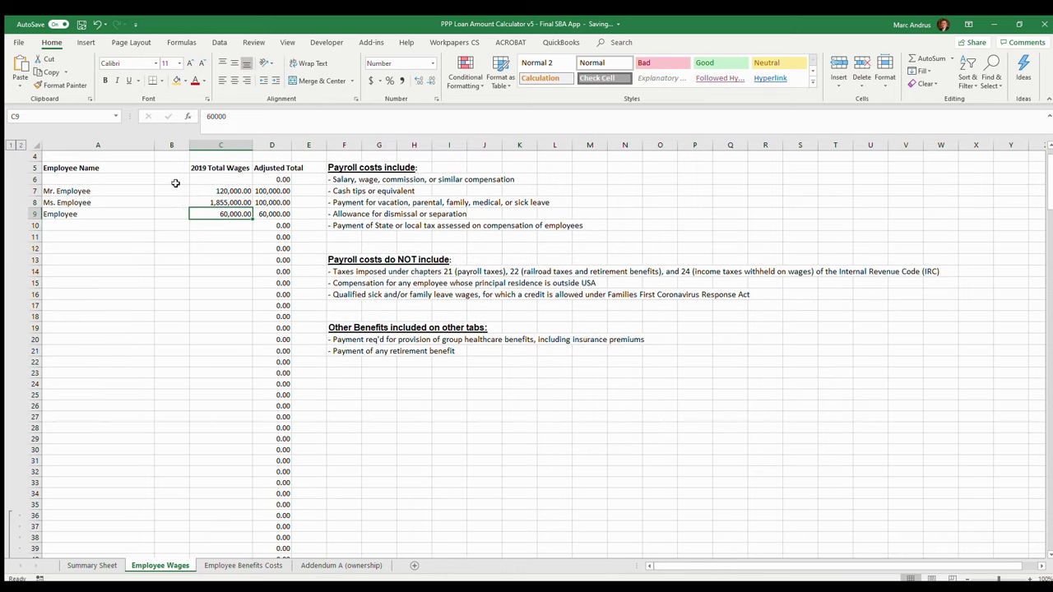
{"action": "scroll", "coordinate": [133, 316], "scroll_direction": "down", "scroll_amount": 20}
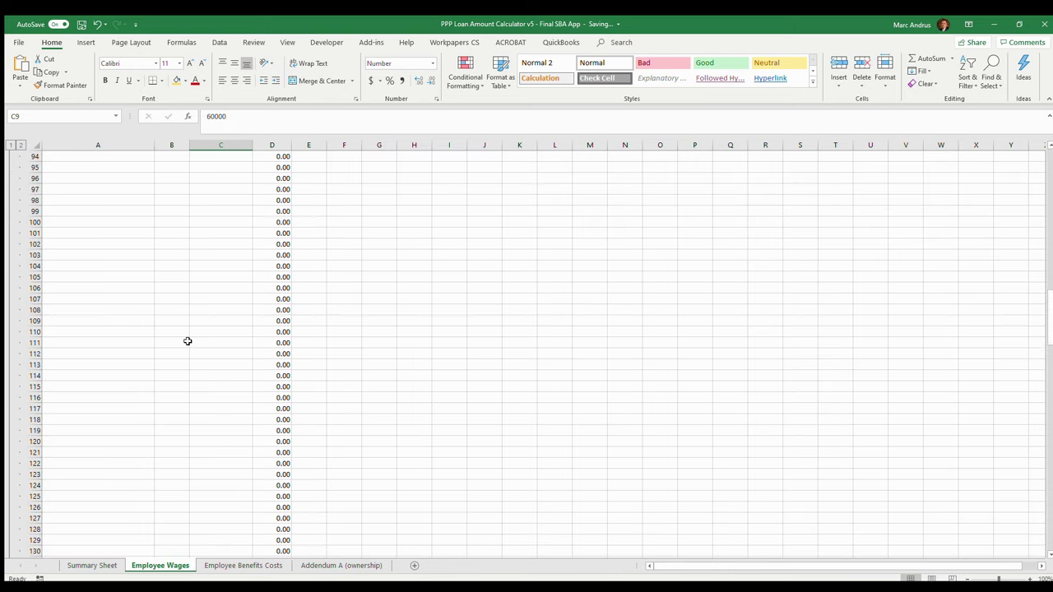
{"action": "scroll", "coordinate": [195, 350], "scroll_direction": "down", "scroll_amount": 20}
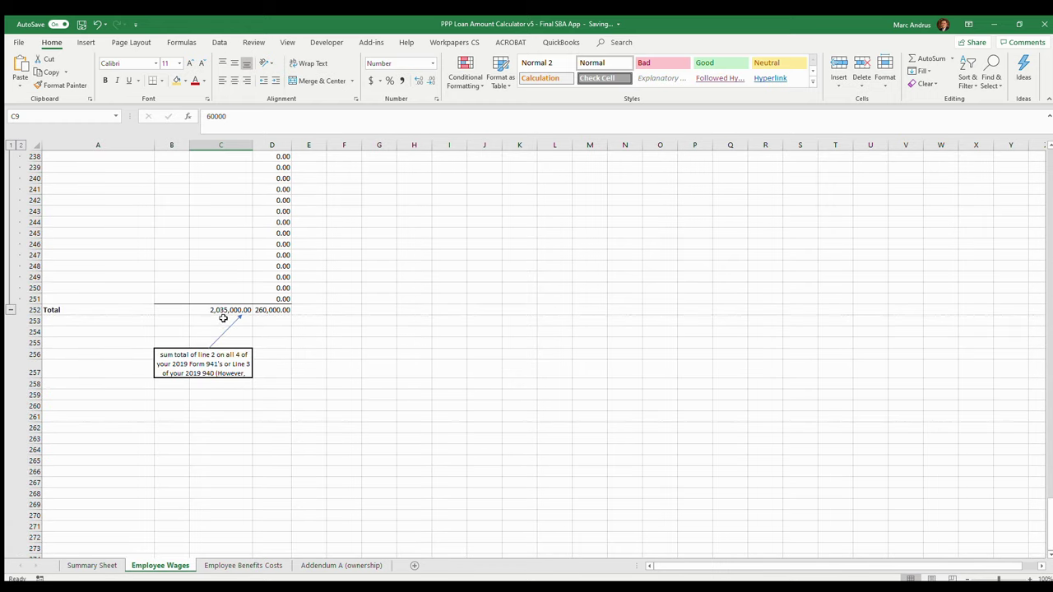
{"action": "left_click", "coordinate": [223, 310]}
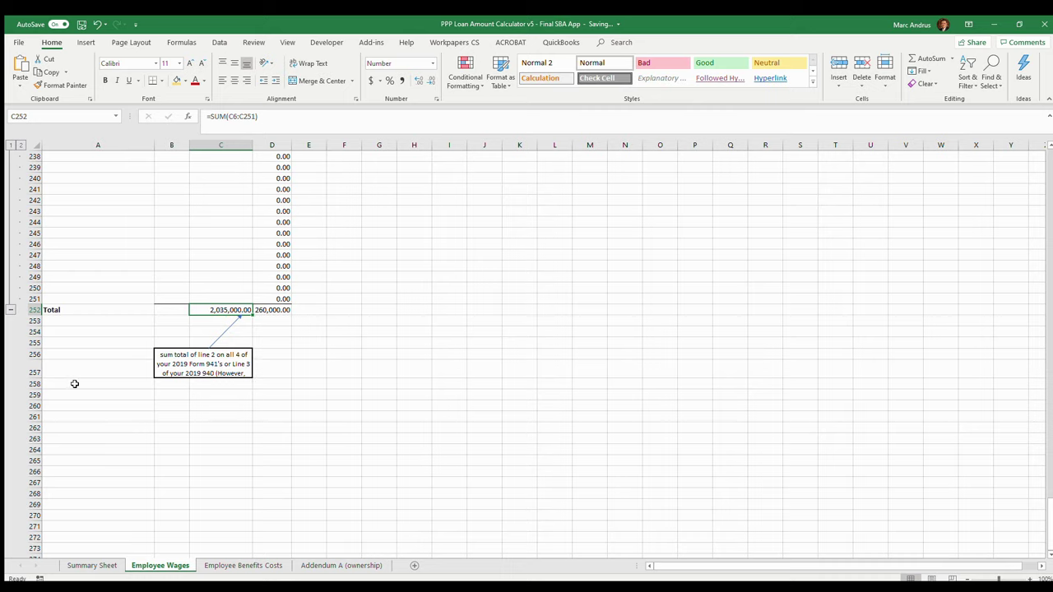
{"action": "left_click_drag", "start_coordinate": [36, 378], "coordinate": [37, 436]}
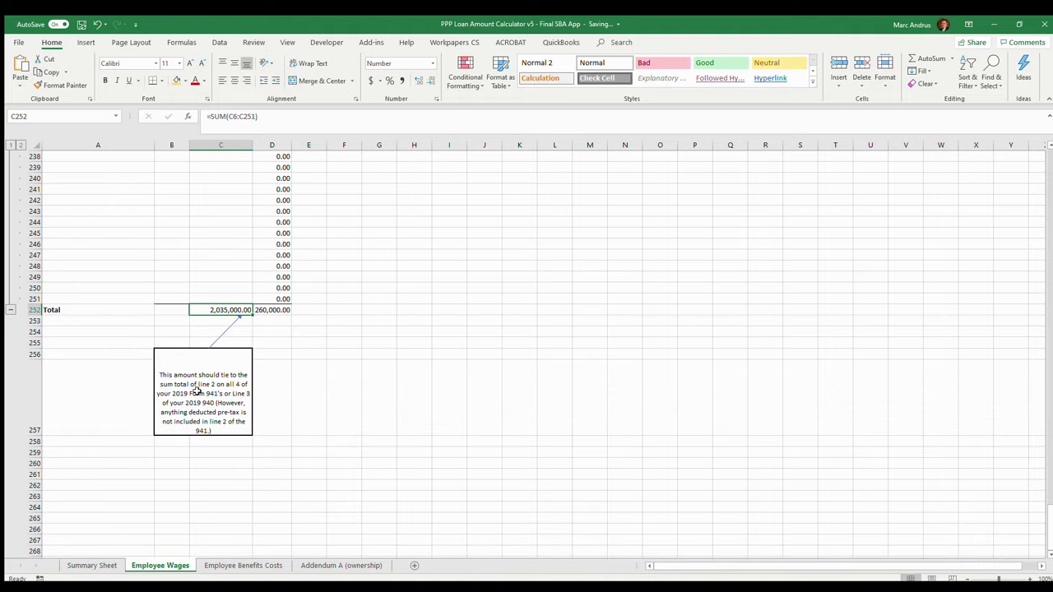
{"action": "left_click", "coordinate": [270, 309]}
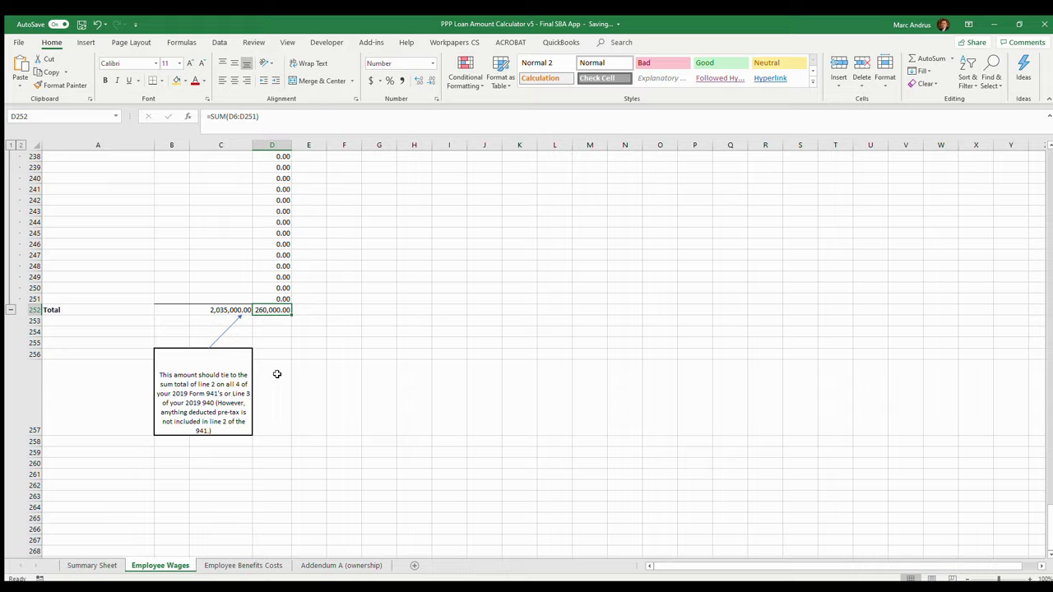
{"action": "scroll", "coordinate": [278, 375], "scroll_direction": "up", "scroll_amount": 2}
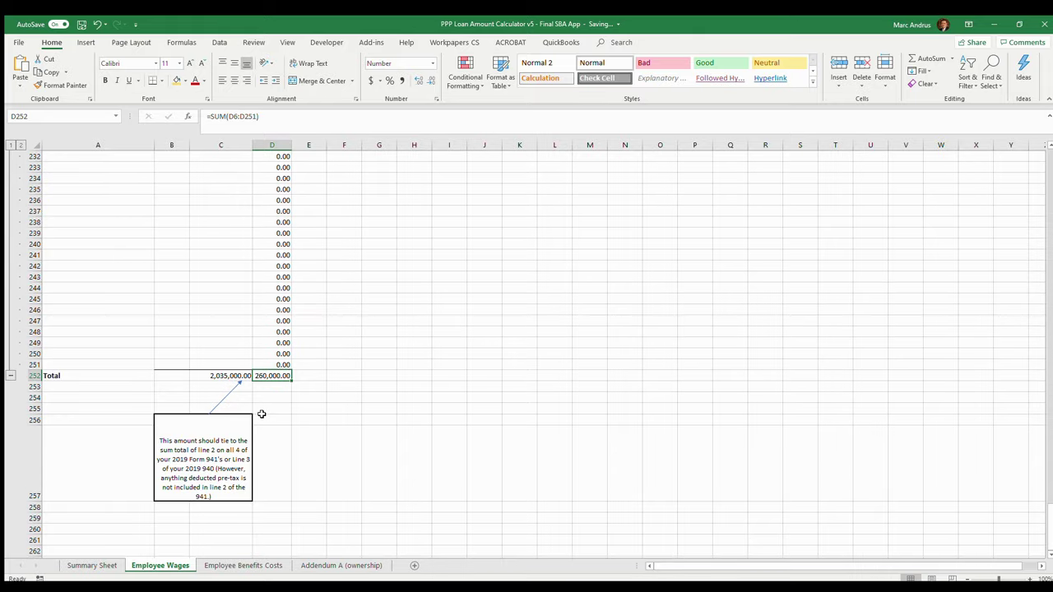
{"action": "scroll", "coordinate": [255, 407], "scroll_direction": "up", "scroll_amount": 12}
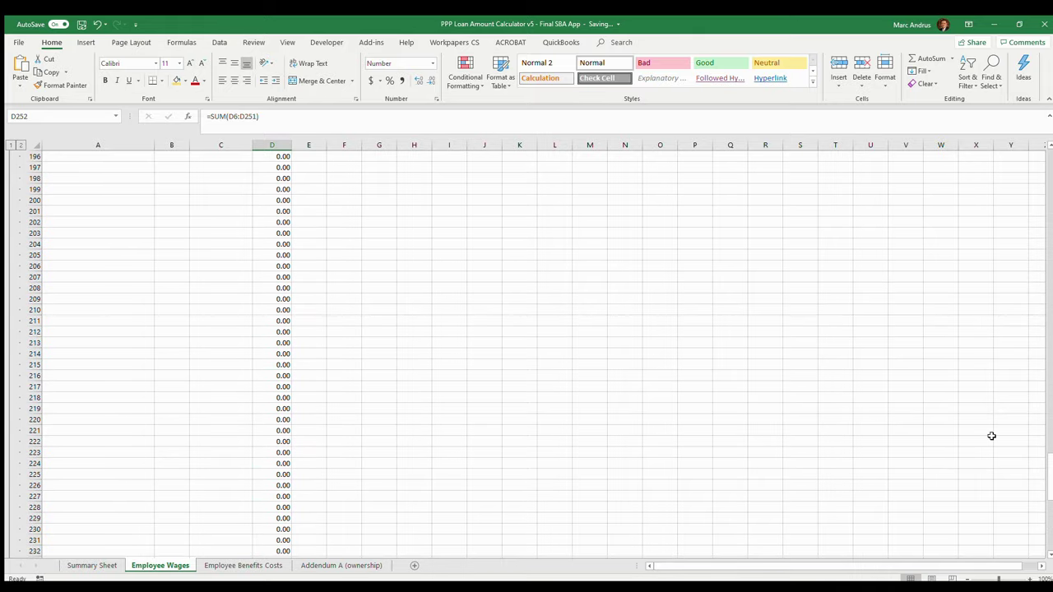
Step: Change Ms. Employee's wage in C8 from 1,855,000 to 185,500 and inspect D8's capping IF formula
{"action": "left_click_drag", "start_coordinate": [1045, 463], "coordinate": [1039, 226]}
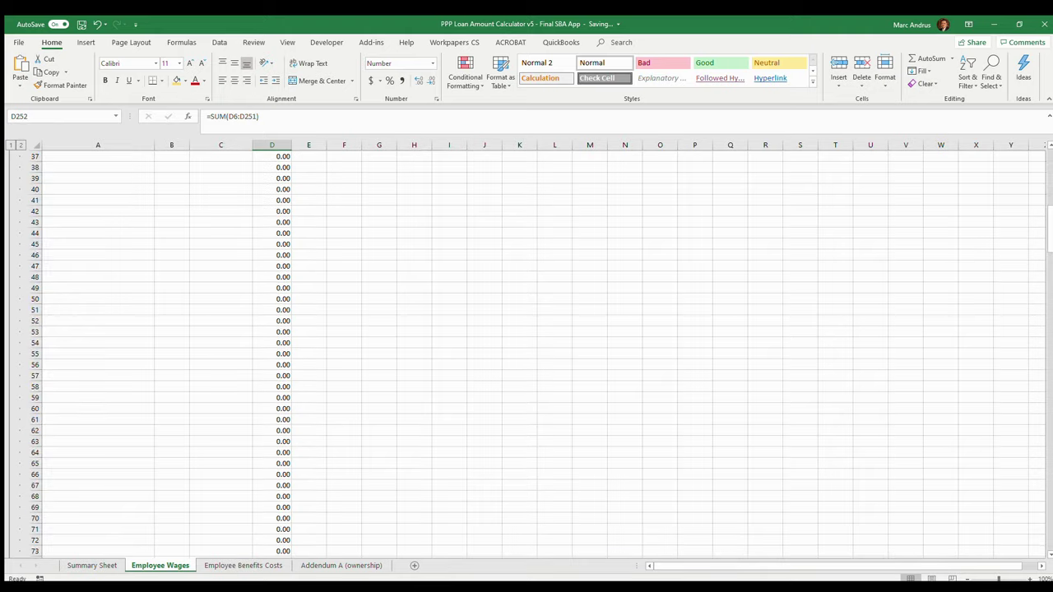
{"action": "left_click", "coordinate": [1045, 176]}
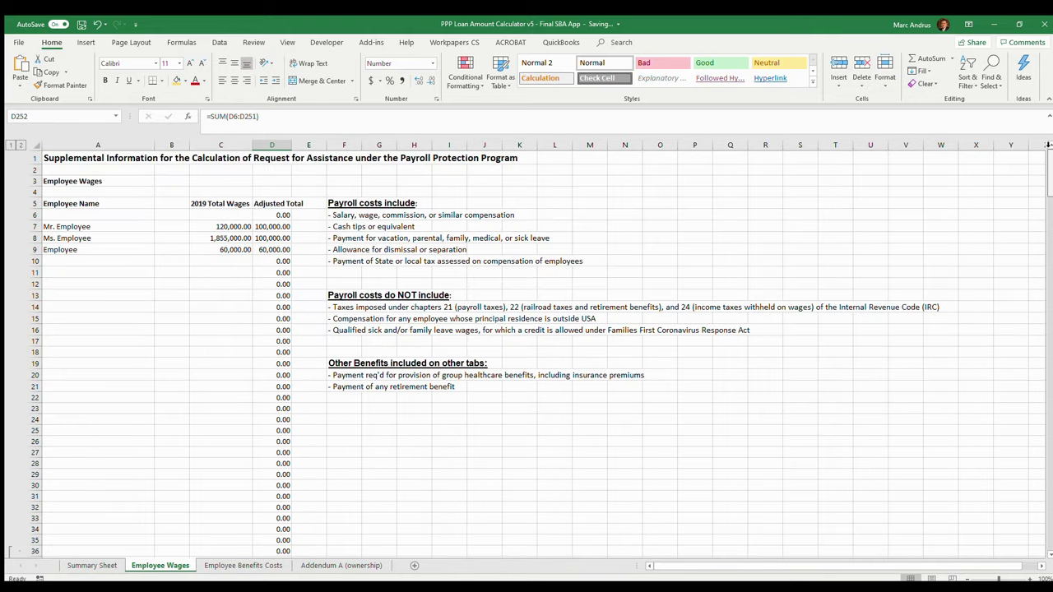
{"action": "left_click", "coordinate": [224, 238]}
{"action": "left_click", "coordinate": [388, 120]}
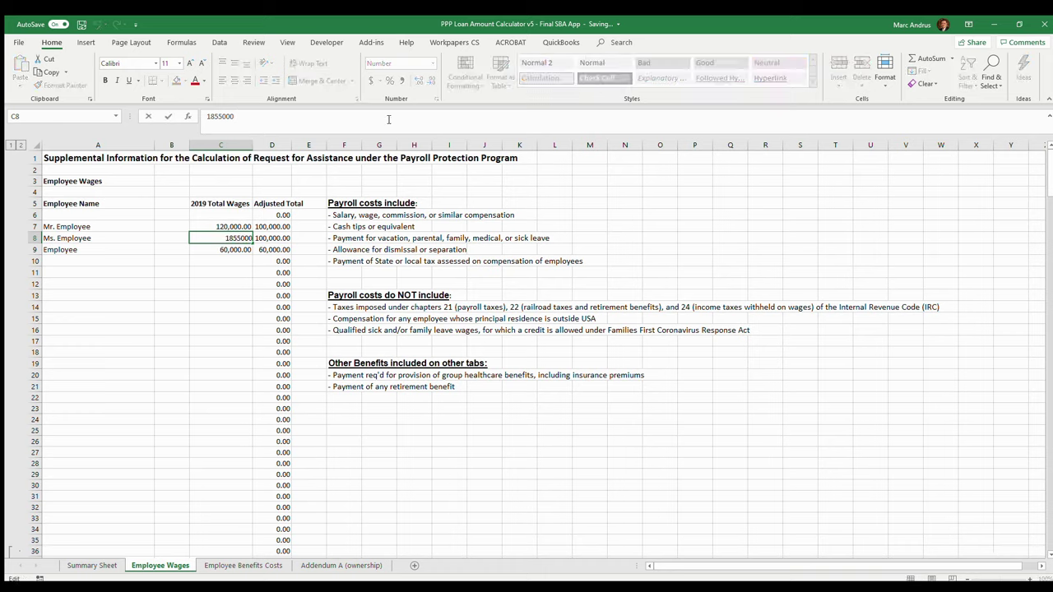
{"action": "key", "text": "BackSpace"}
{"action": "key", "text": "Return"}
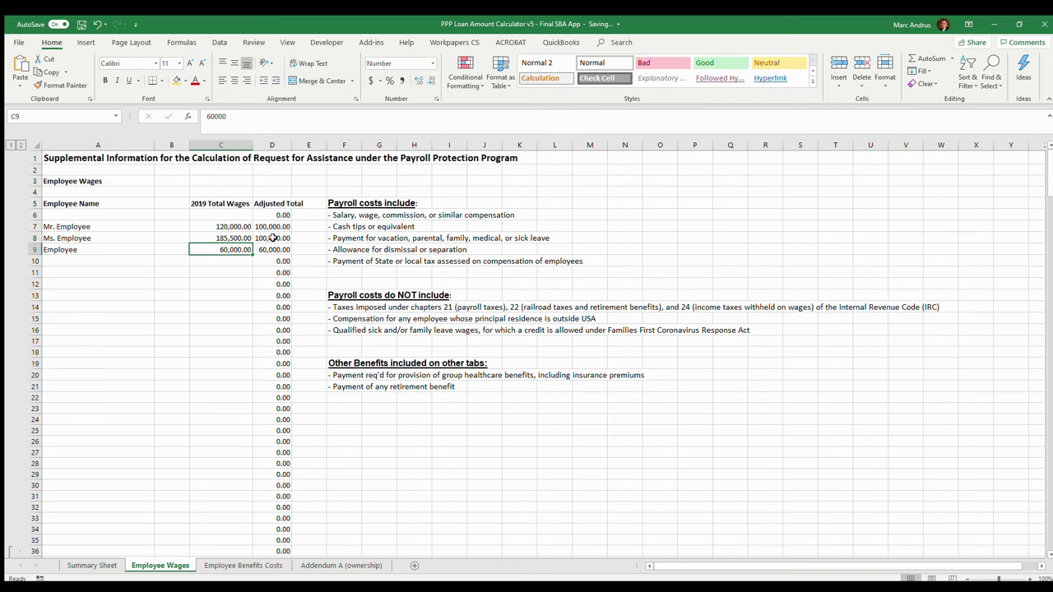
{"action": "left_click", "coordinate": [273, 237]}
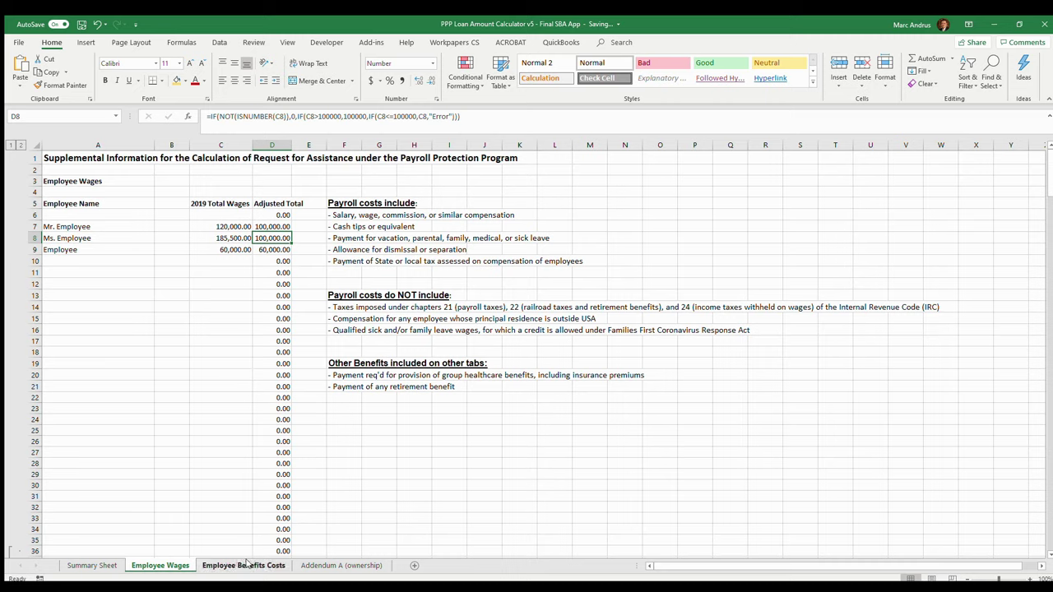
Step: Review the column F notes on included payroll costs, excluded taxes, sick leave and healthcare benefits
{"action": "left_click", "coordinate": [342, 215]}
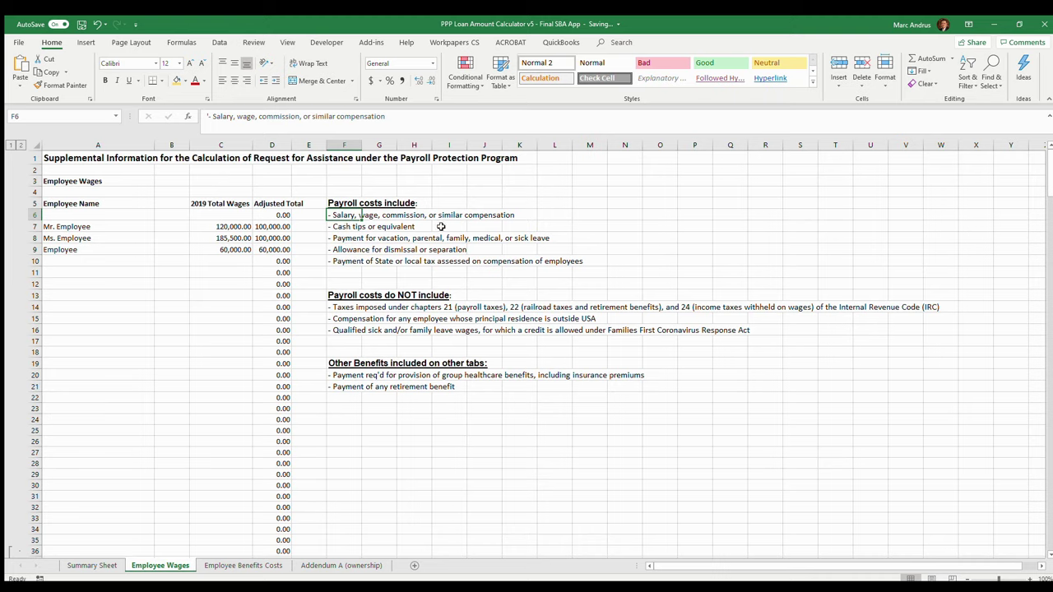
{"action": "left_click", "coordinate": [347, 226]}
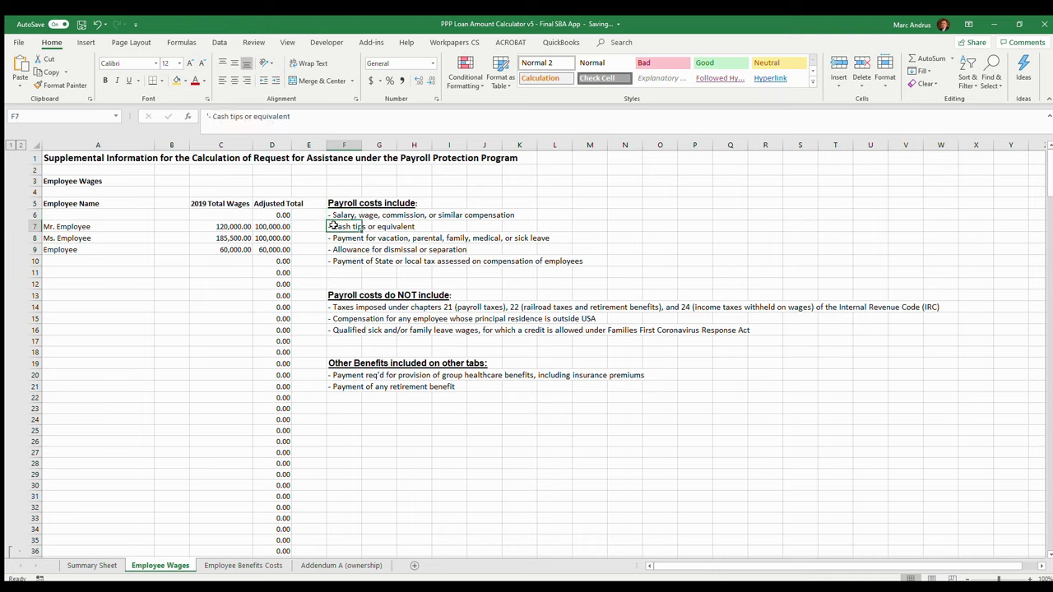
{"action": "left_click", "coordinate": [351, 238]}
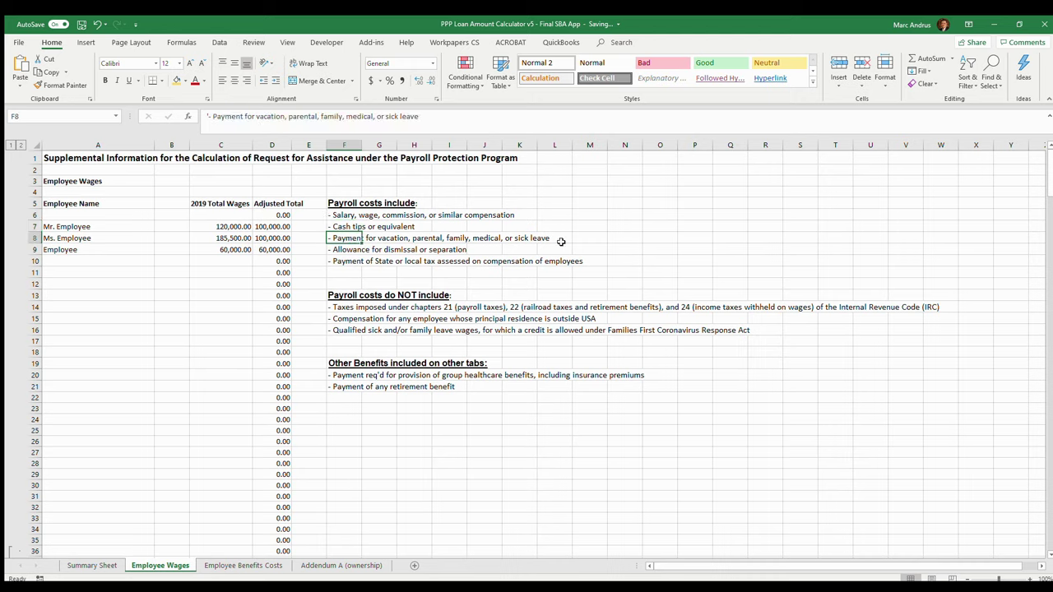
{"action": "left_click", "coordinate": [347, 250]}
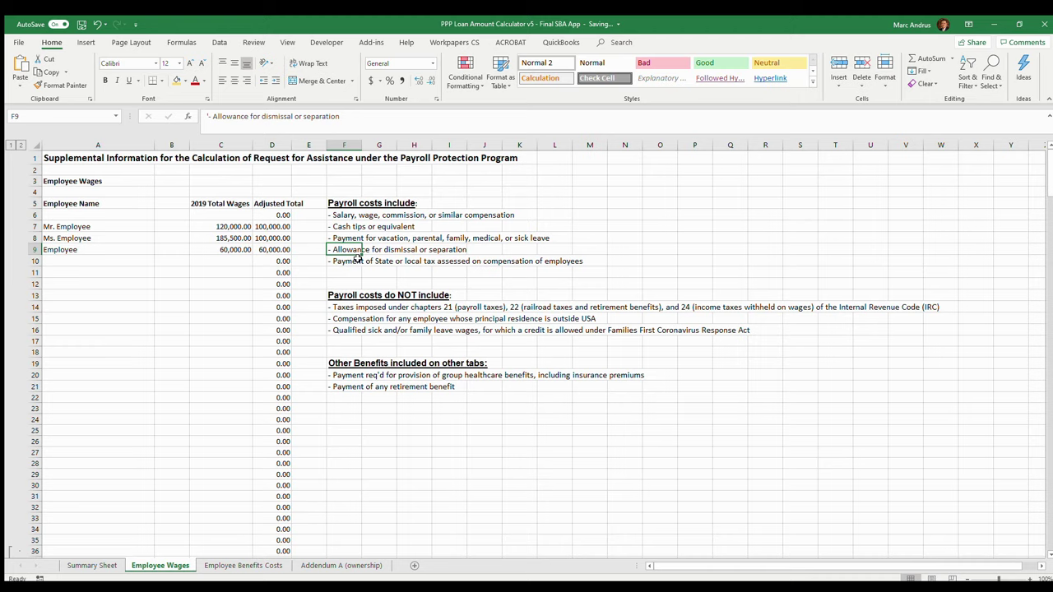
{"action": "left_click", "coordinate": [338, 264]}
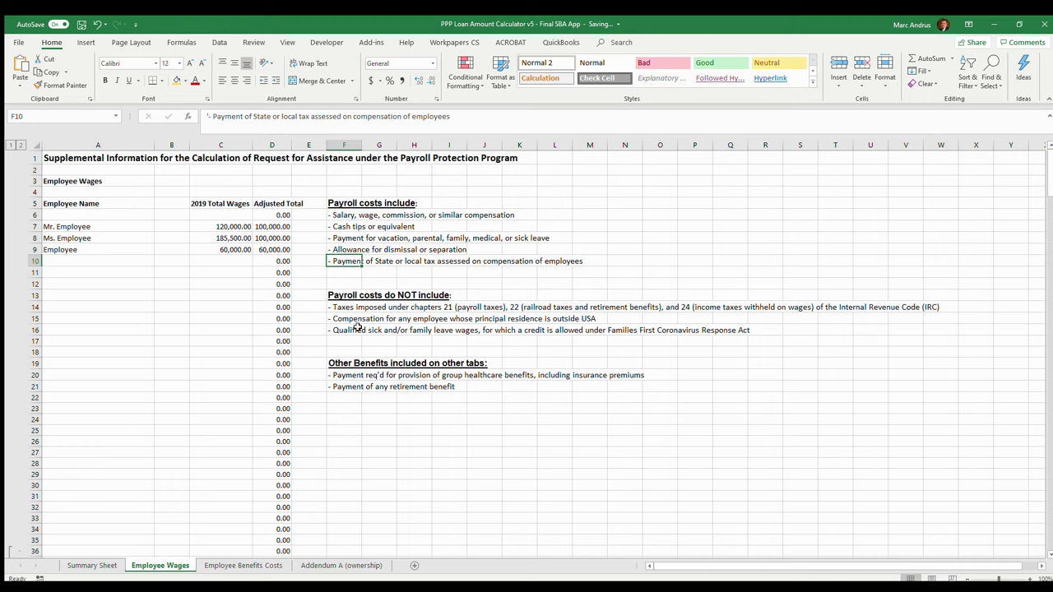
{"action": "left_click", "coordinate": [356, 308]}
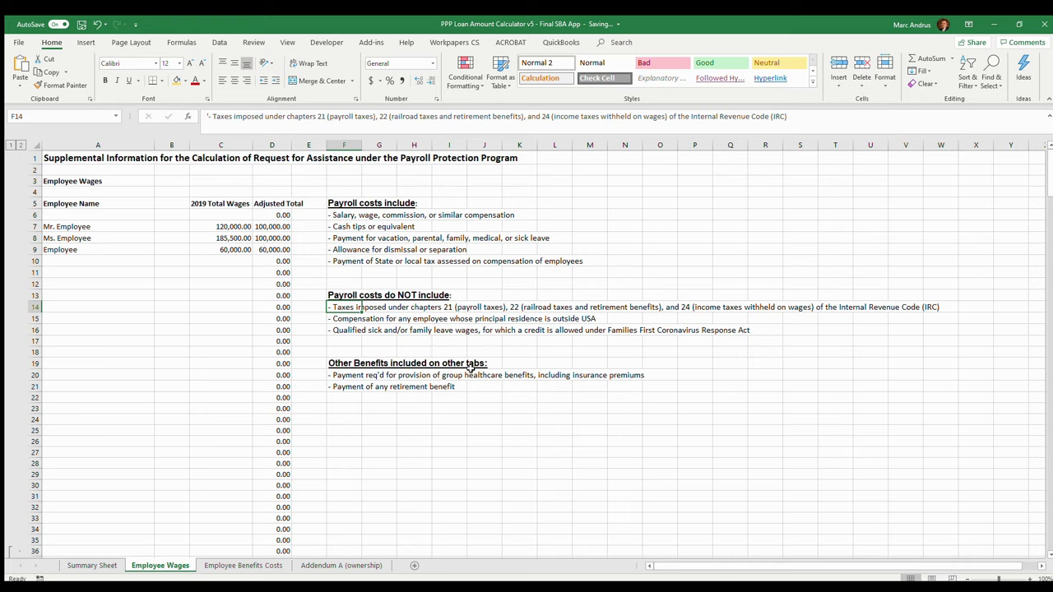
{"action": "left_click", "coordinate": [347, 321]}
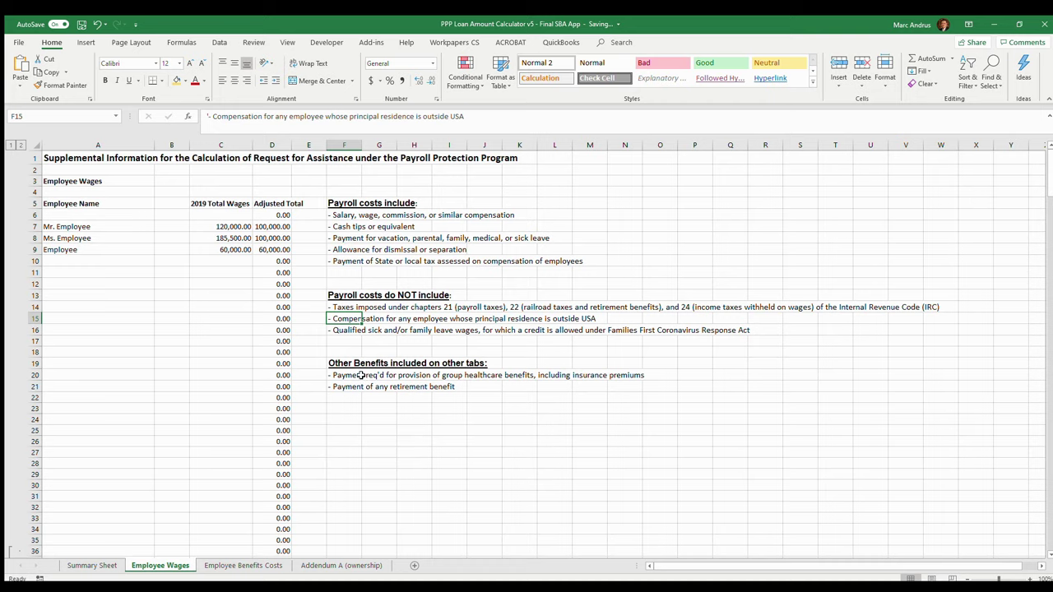
{"action": "left_click", "coordinate": [351, 330]}
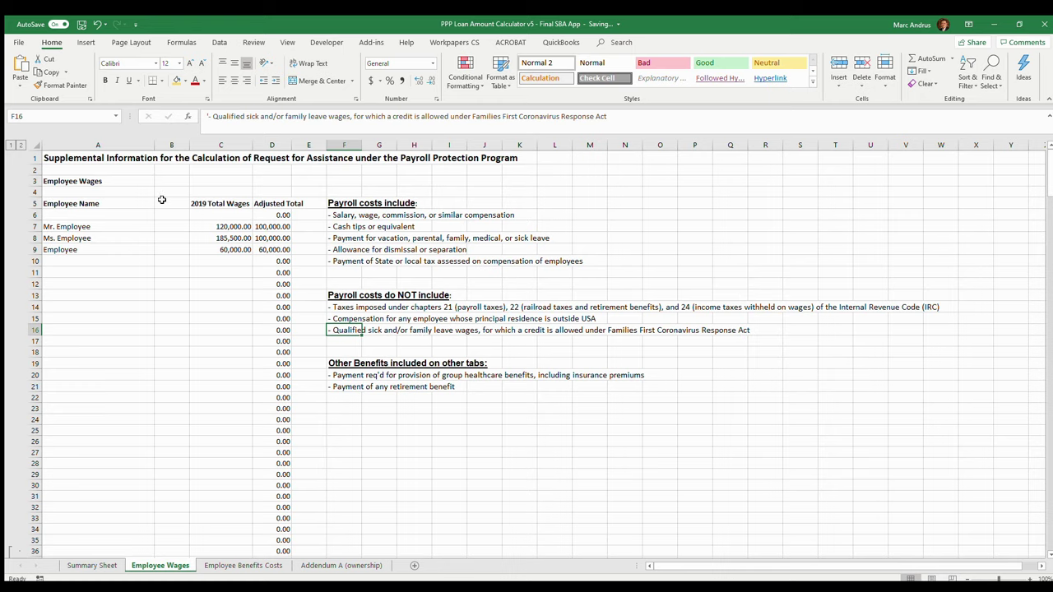
{"action": "left_click", "coordinate": [357, 377]}
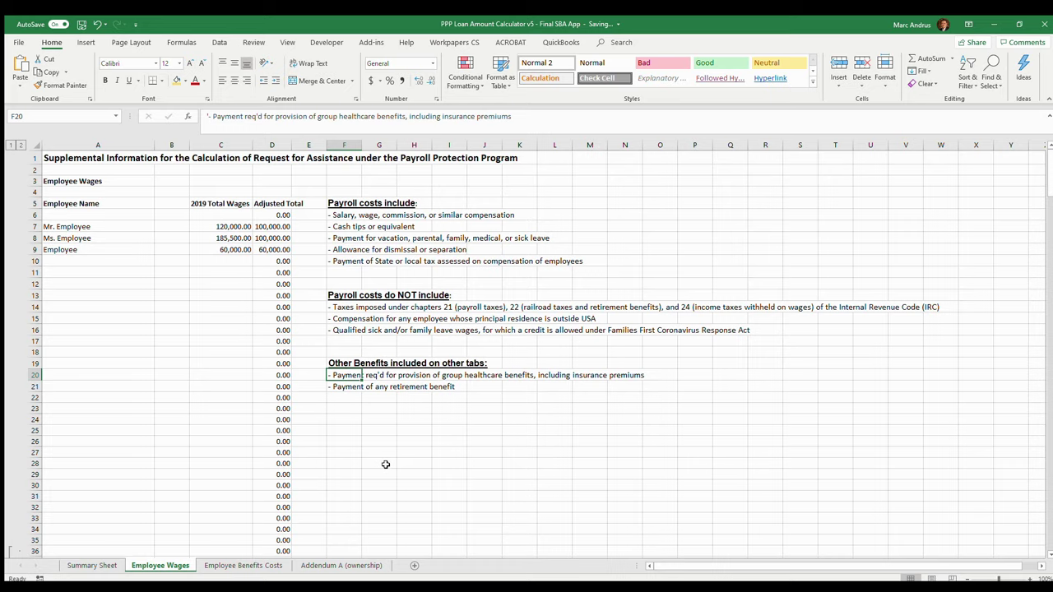
{"action": "left_click", "coordinate": [243, 566]}
{"action": "scroll", "coordinate": [219, 376], "scroll_direction": "up", "scroll_amount": 6}
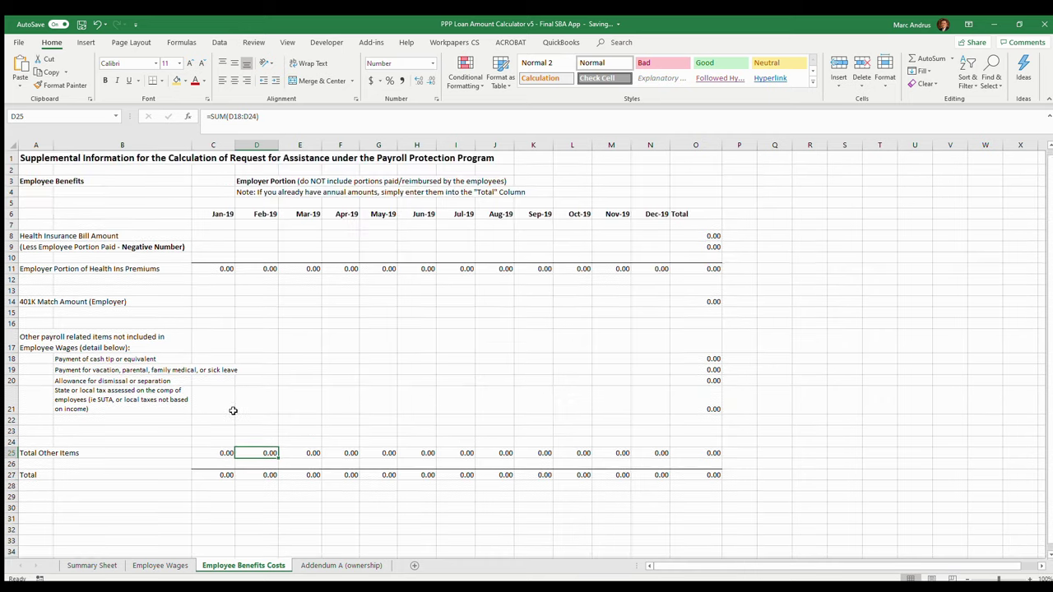
{"action": "left_click", "coordinate": [31, 270]}
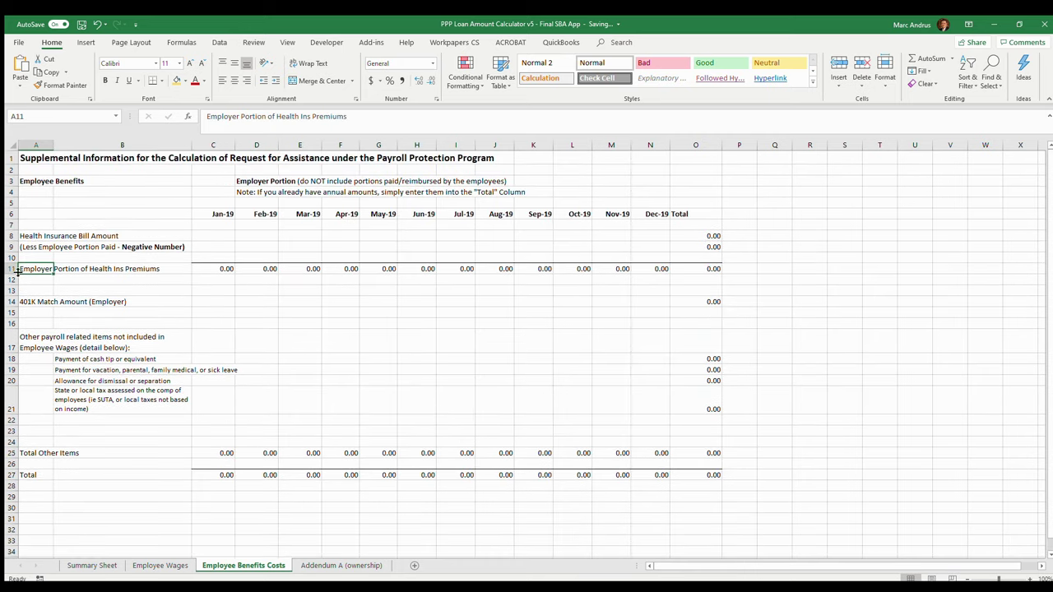
{"action": "left_click", "coordinate": [11, 268]}
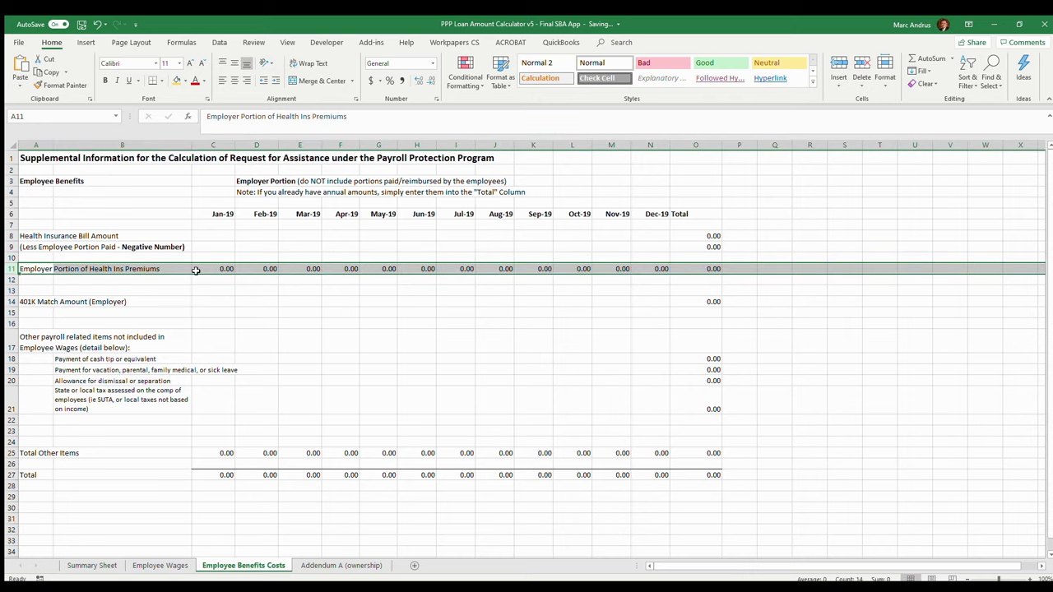
{"action": "left_click", "coordinate": [224, 237]}
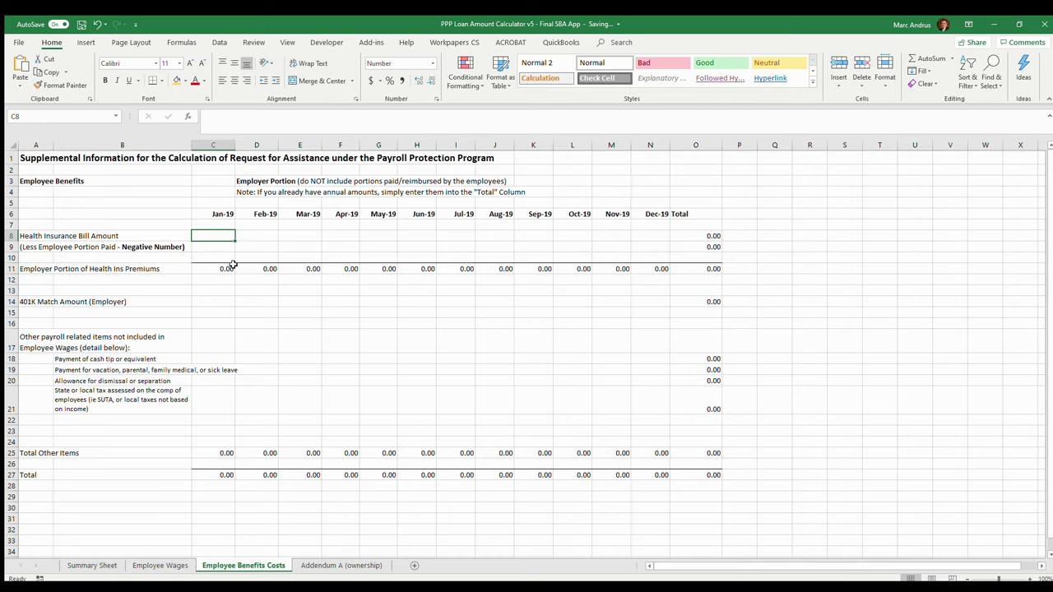
{"action": "left_click", "coordinate": [252, 235]}
{"action": "left_click", "coordinate": [285, 236]}
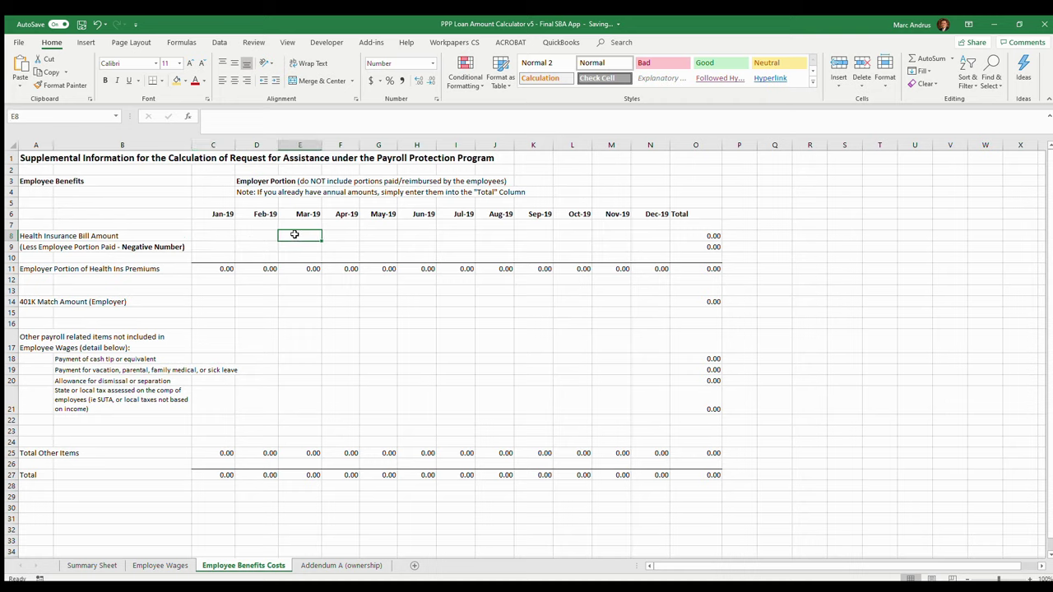
{"action": "left_click", "coordinate": [200, 245]}
{"action": "left_click", "coordinate": [259, 245]}
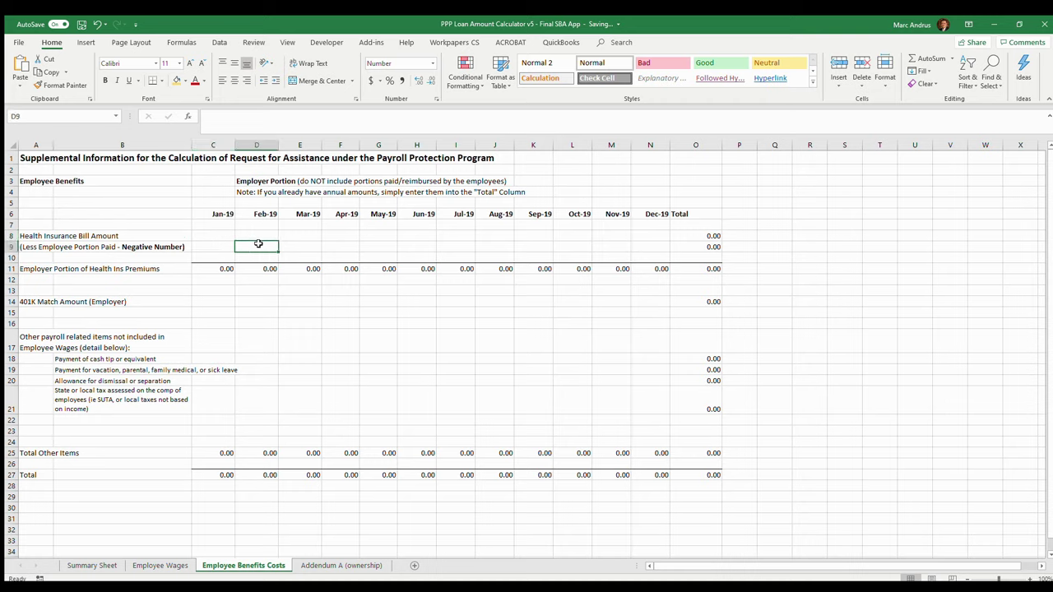
{"action": "left_click", "coordinate": [204, 245]}
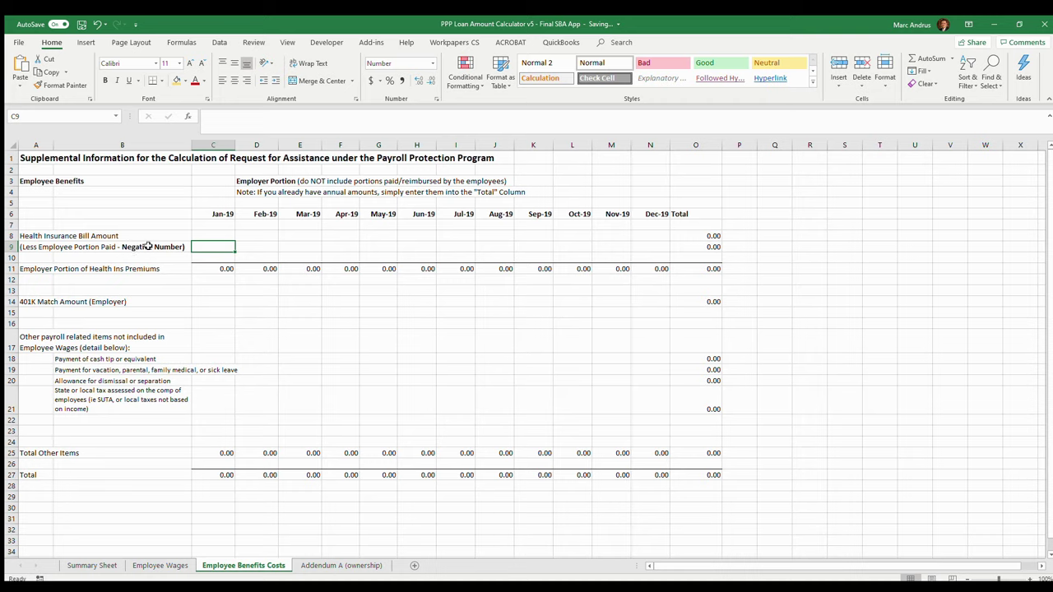
{"action": "left_click", "coordinate": [224, 269]}
{"action": "left_click", "coordinate": [262, 269]}
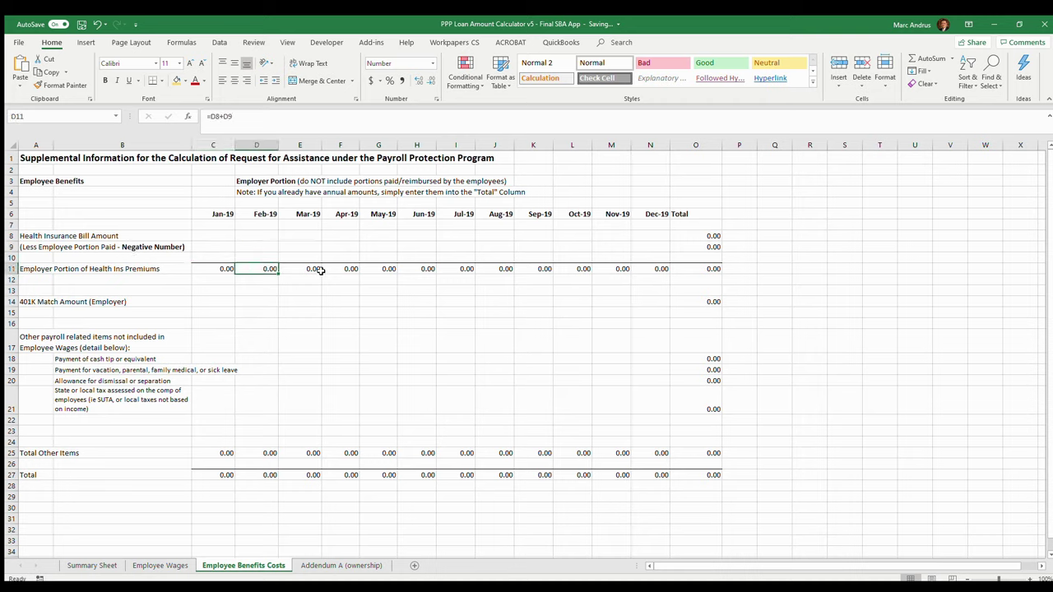
{"action": "left_click_drag", "start_coordinate": [222, 301], "coordinate": [666, 300]}
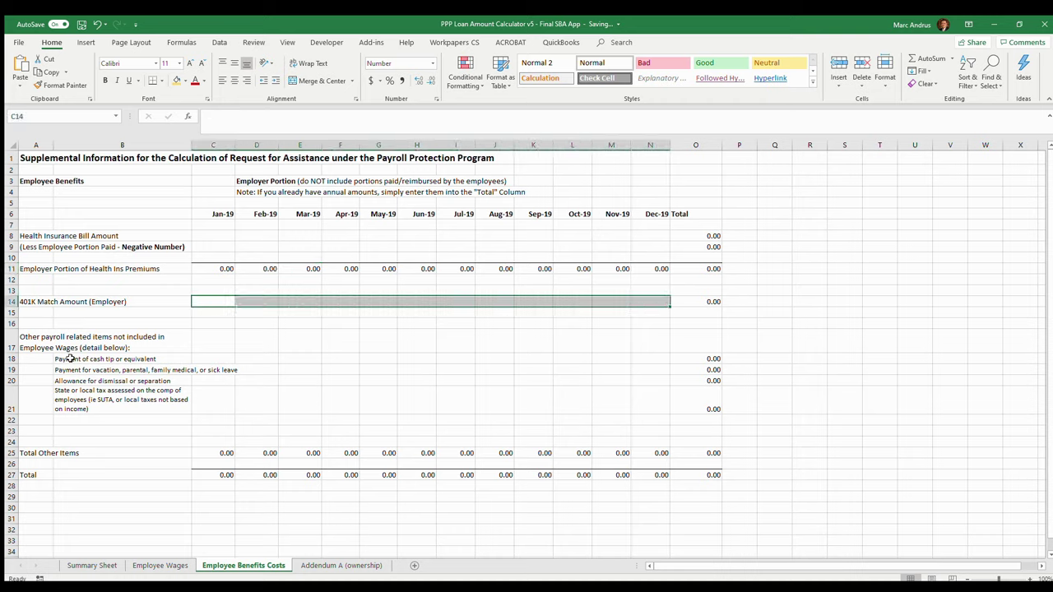
{"action": "left_click", "coordinate": [215, 399]}
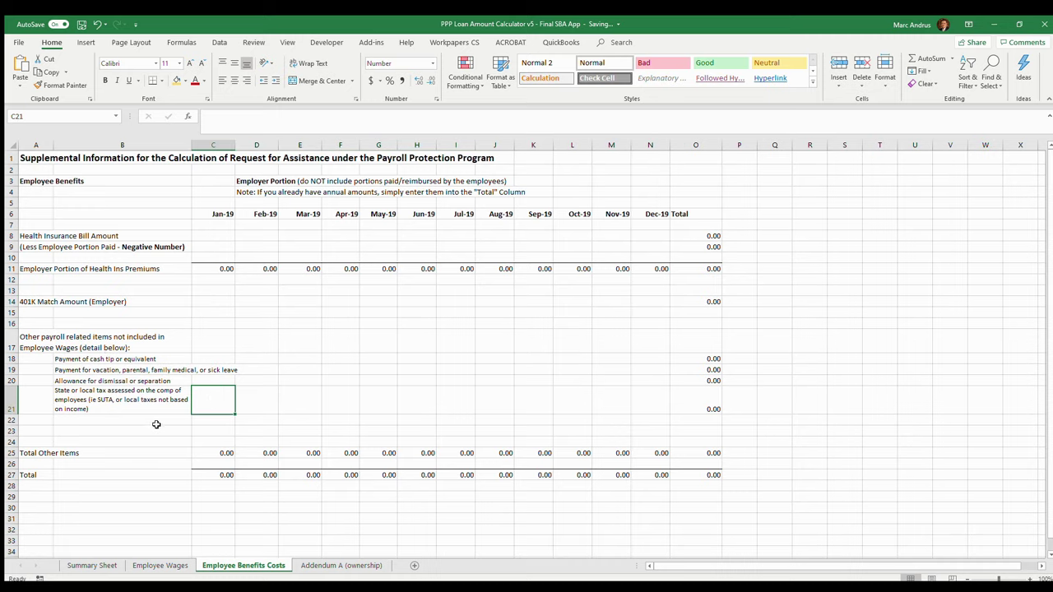
{"action": "left_click", "coordinate": [256, 400]}
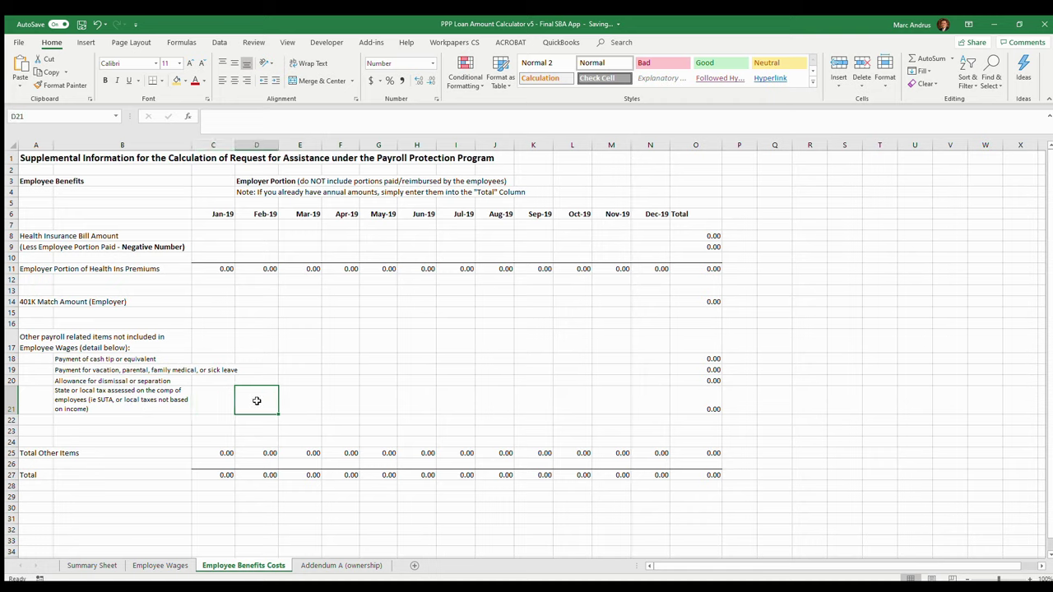
{"action": "left_click", "coordinate": [316, 400]}
{"action": "left_click", "coordinate": [352, 399]}
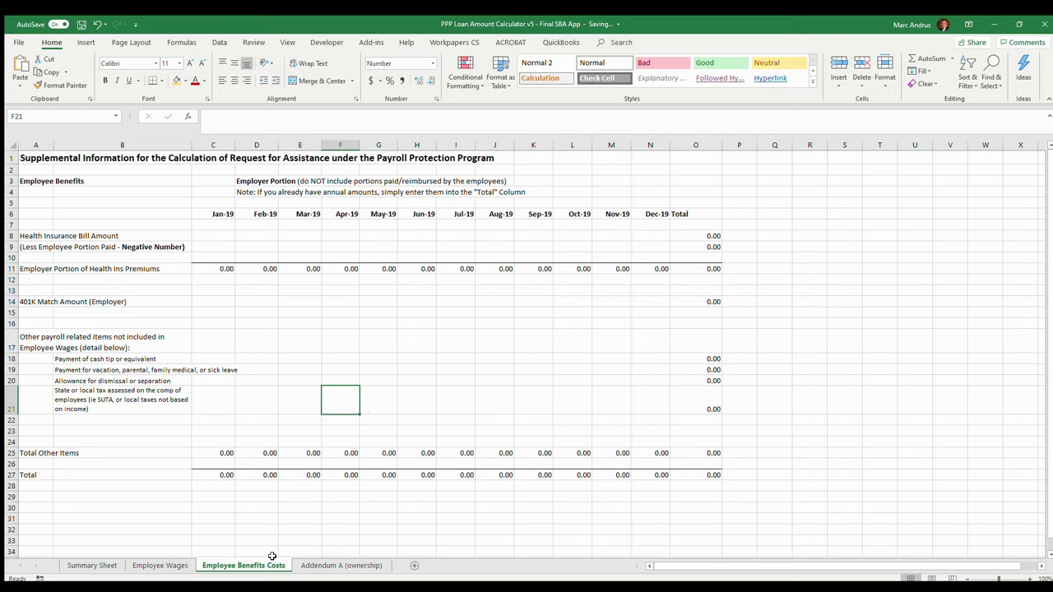
Step: Enter January's 50,000 health insurance bill and -20,000 employee portion, checking the =C8+C9 premium
{"action": "left_click", "coordinate": [216, 234]}
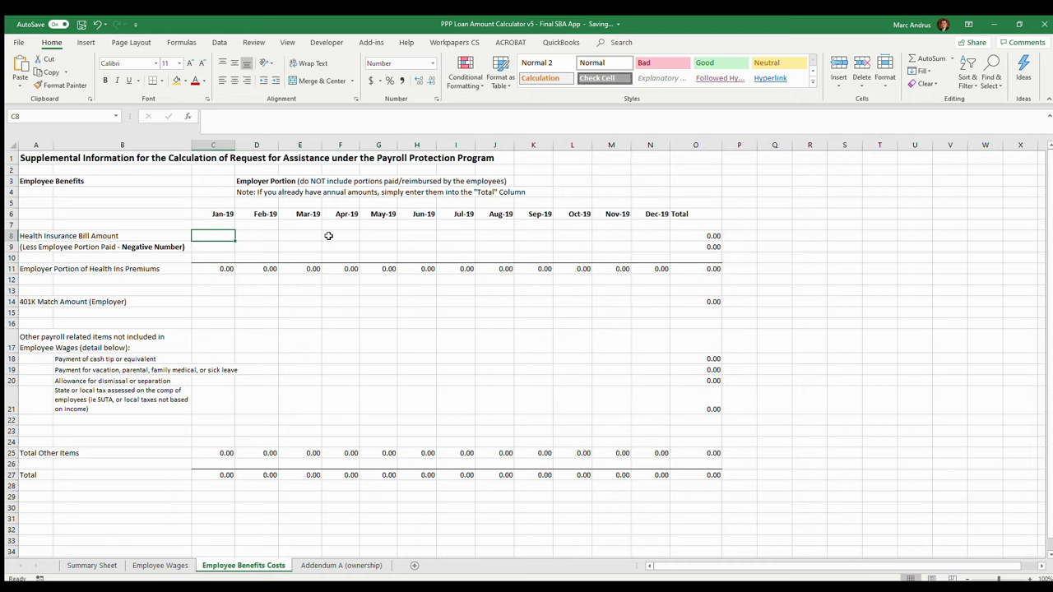
{"action": "type", "text": "50,000"}
{"action": "key", "text": "Return"}
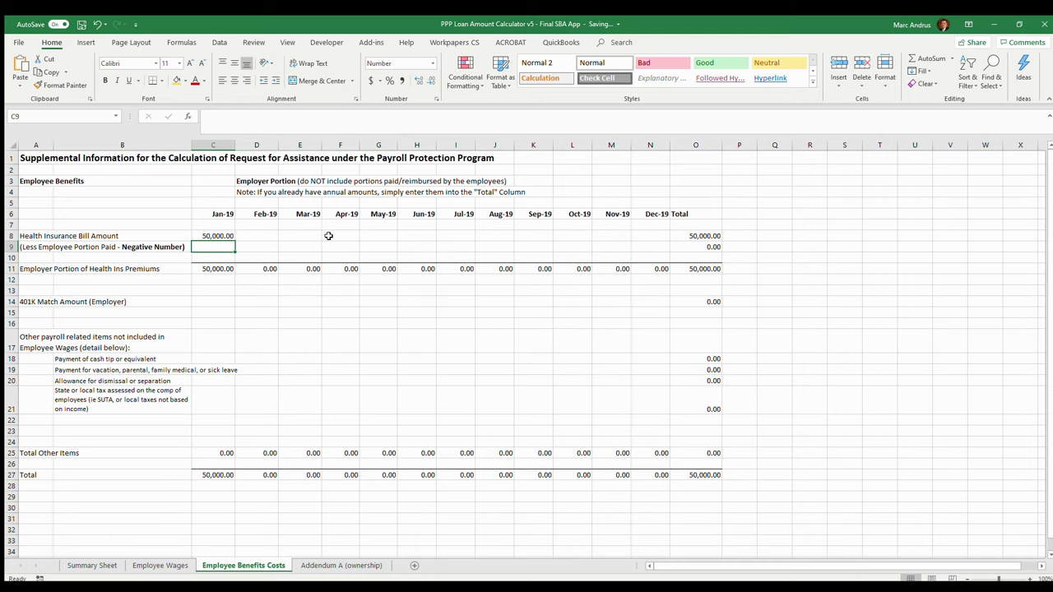
{"action": "type", "text": "-"}
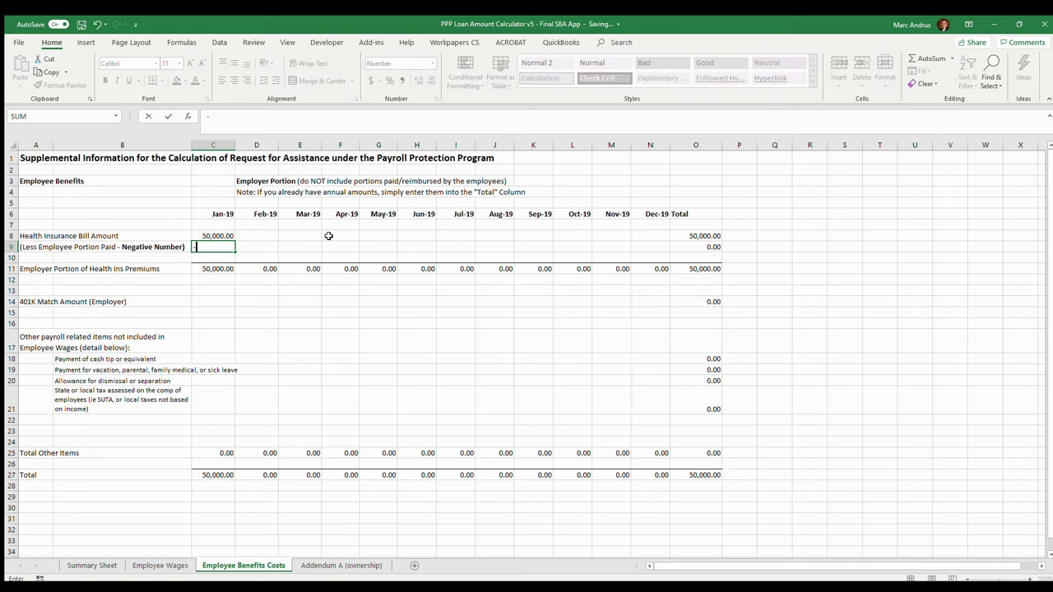
{"action": "type", "text": "20000"}
{"action": "key", "text": "Return"}
{"action": "key", "text": "Up"}
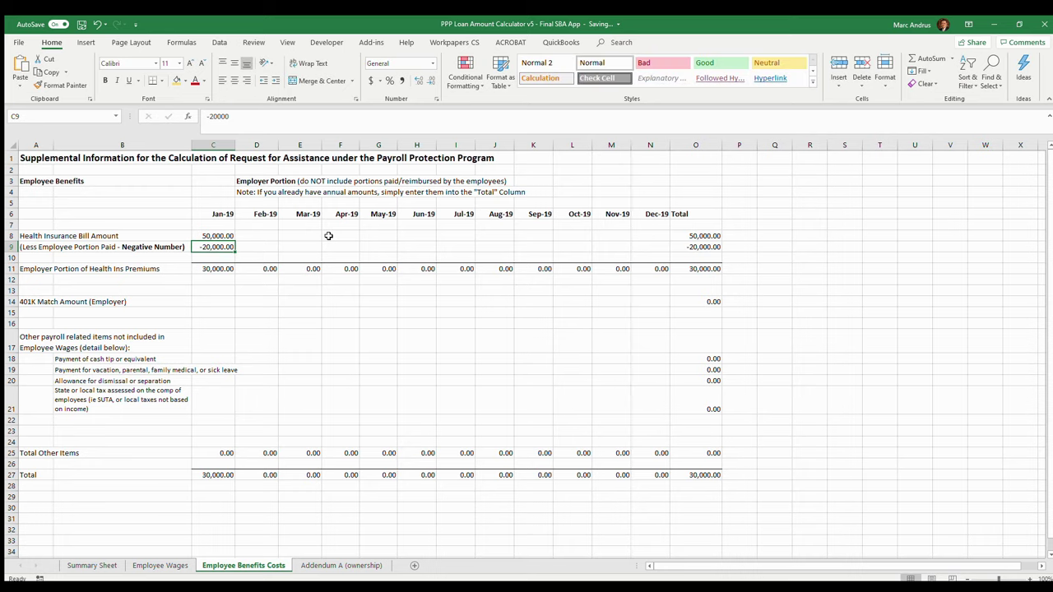
{"action": "left_click", "coordinate": [218, 269]}
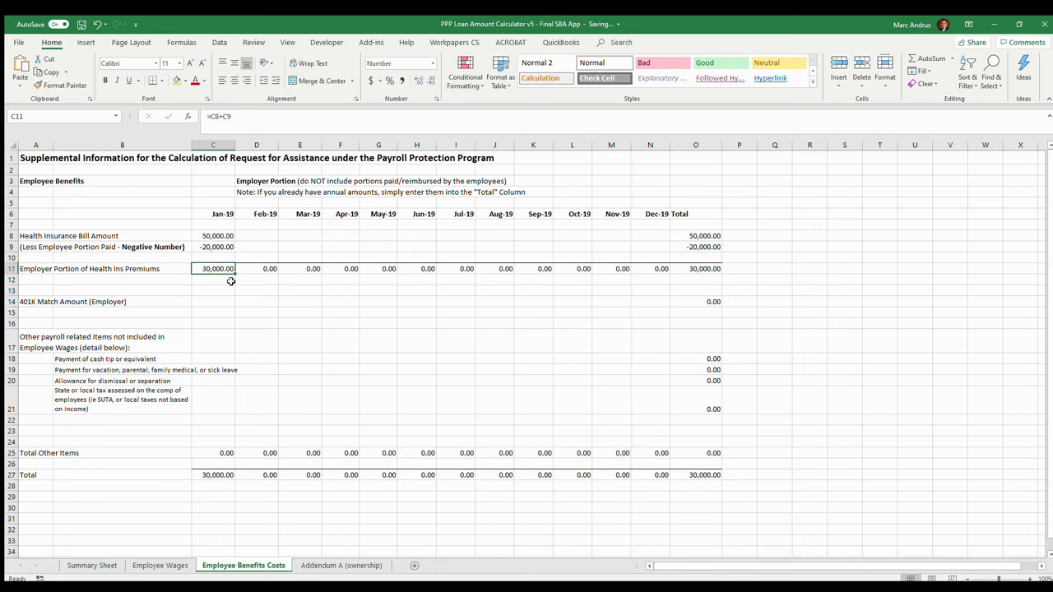
Step: Enter 3,000 as January's state or local tax
{"action": "left_click", "coordinate": [259, 359]}
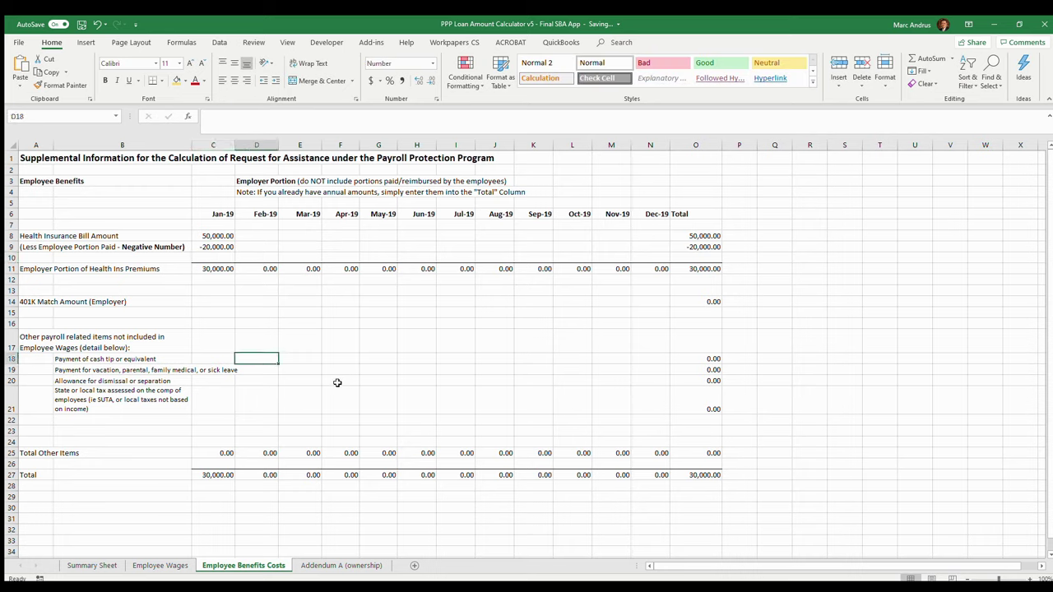
{"action": "key", "text": "Left"}
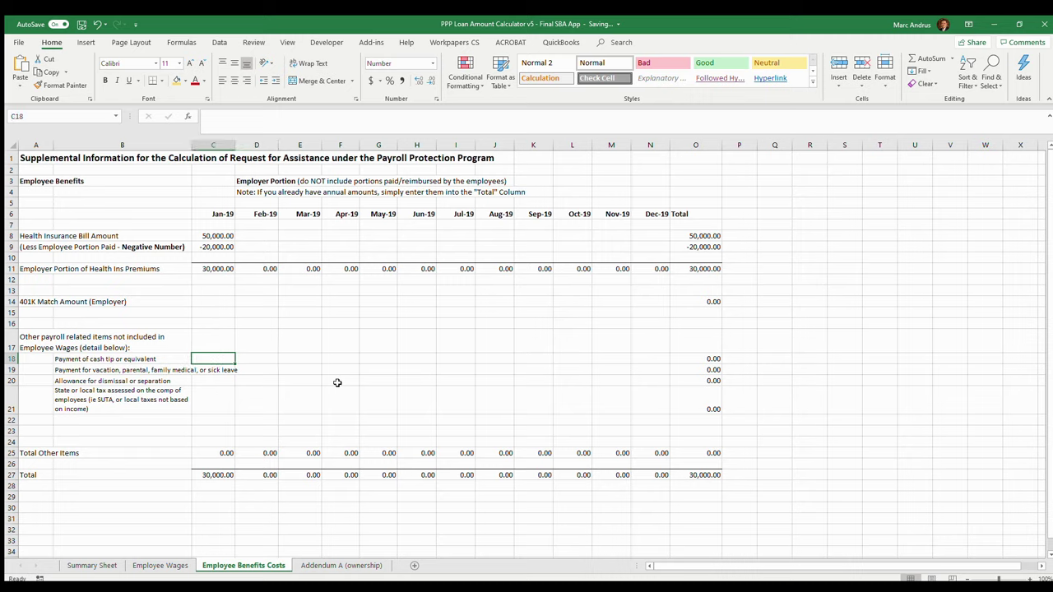
{"action": "key", "text": "Down"}
{"action": "key", "text": "Down"}
{"action": "key", "text": "Down"}
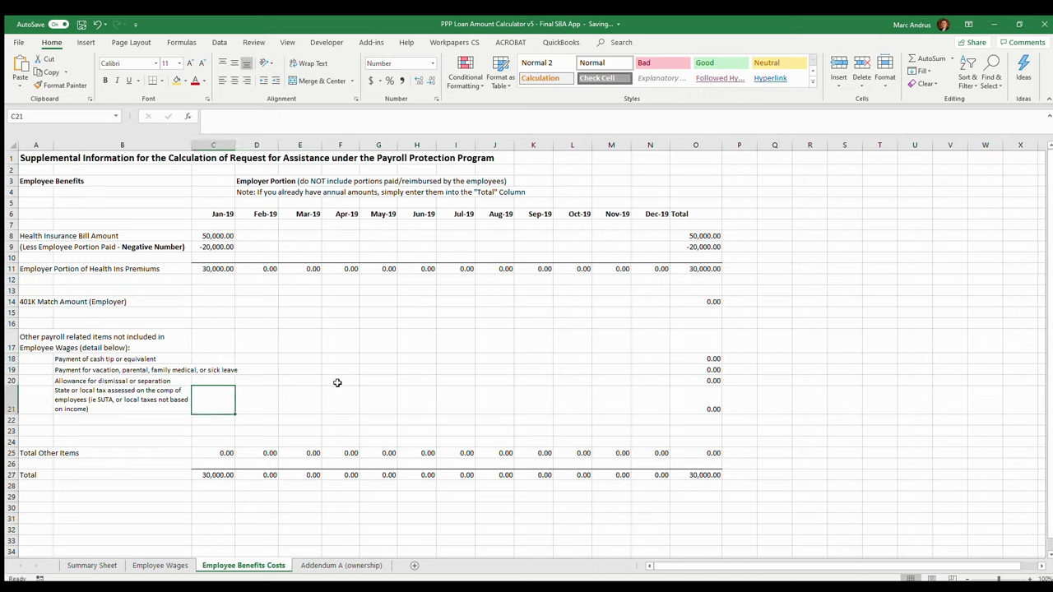
{"action": "type", "text": "3000"}
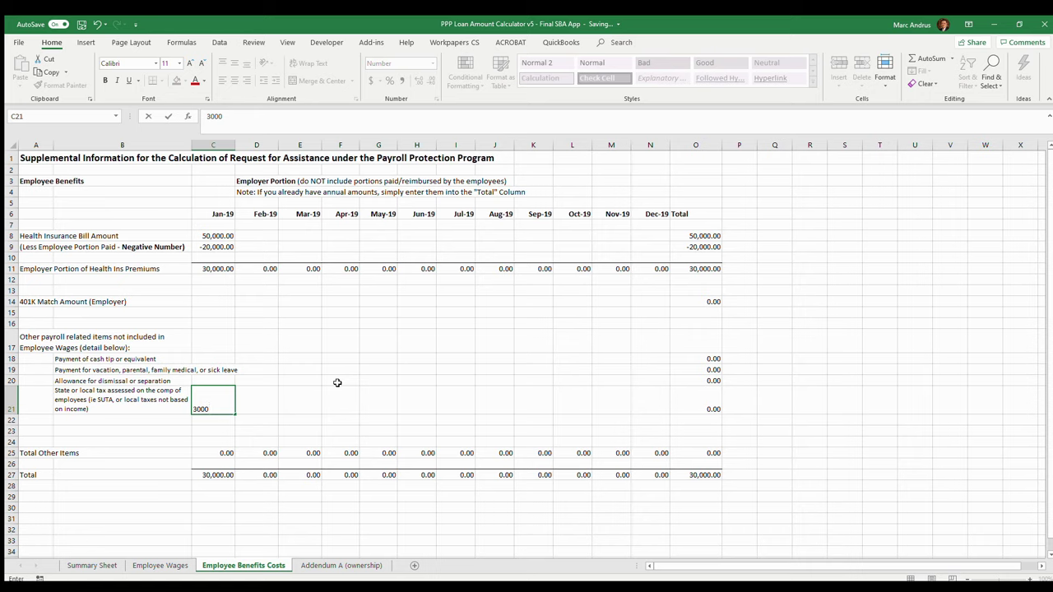
{"action": "key", "text": "ctrl+Return"}
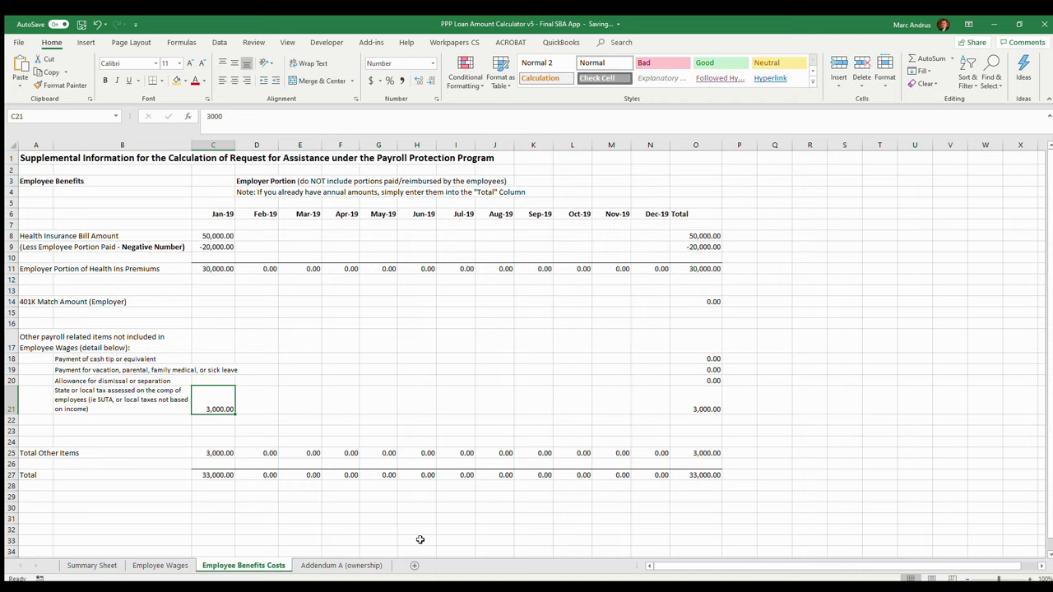
Step: On the Summary Sheet, set Number of Employees at Company to 3
{"action": "left_click", "coordinate": [92, 565]}
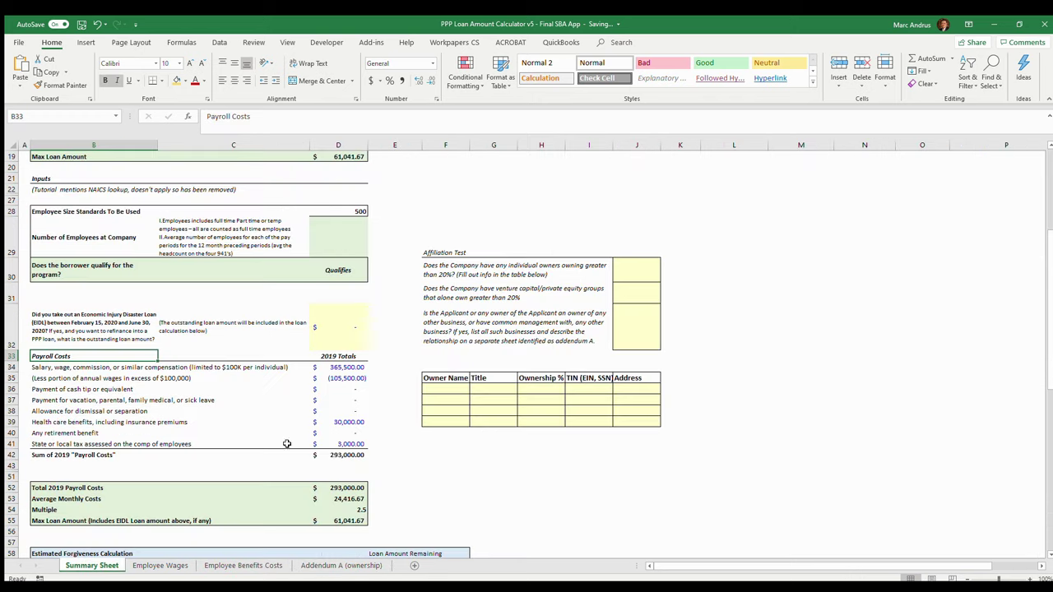
{"action": "scroll", "coordinate": [359, 359], "scroll_direction": "up", "scroll_amount": 2}
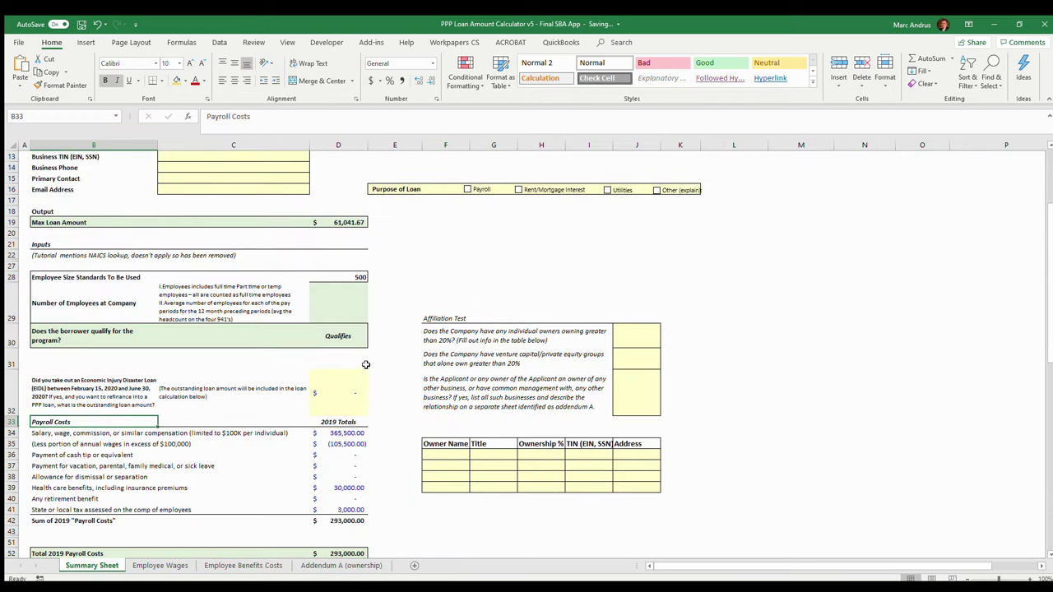
{"action": "scroll", "coordinate": [360, 360], "scroll_direction": "down", "scroll_amount": 2}
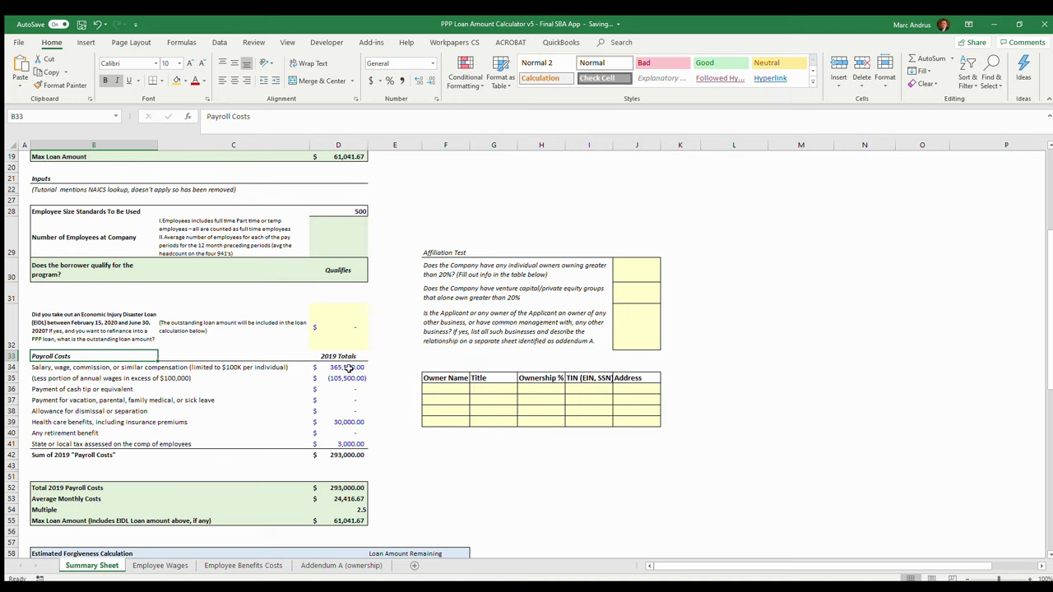
{"action": "left_click", "coordinate": [339, 235]}
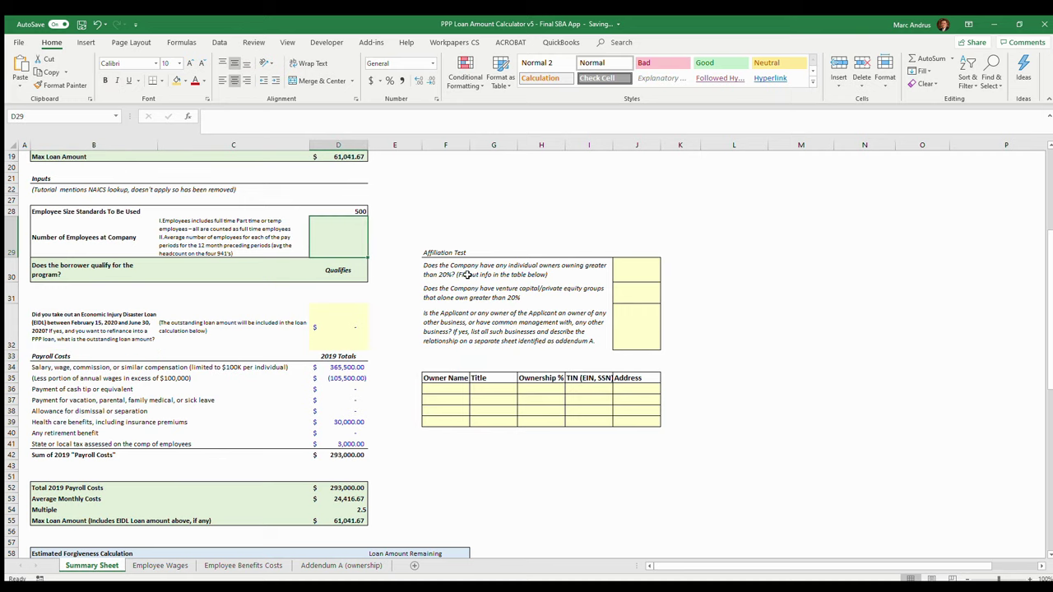
{"action": "type", "text": "3"}
{"action": "key", "text": "Return"}
{"action": "key", "text": "Up"}
Step: Re-link the salary total in D34 to 'Employee Wages'!C252
{"action": "scroll", "coordinate": [357, 385], "scroll_direction": "down", "scroll_amount": 1}
{"action": "left_click", "coordinate": [331, 334]}
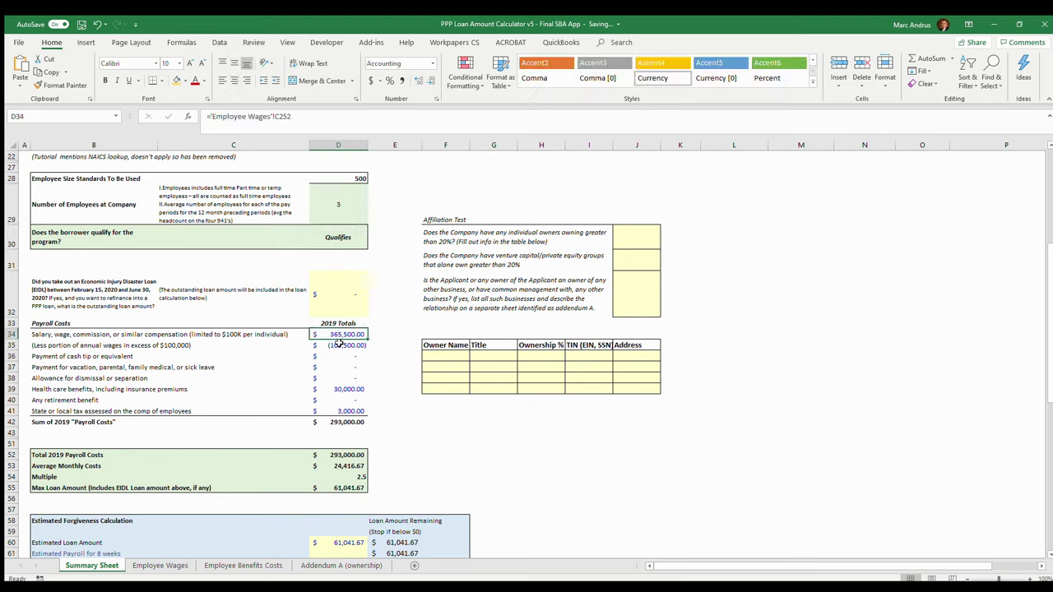
{"action": "left_click", "coordinate": [351, 348]}
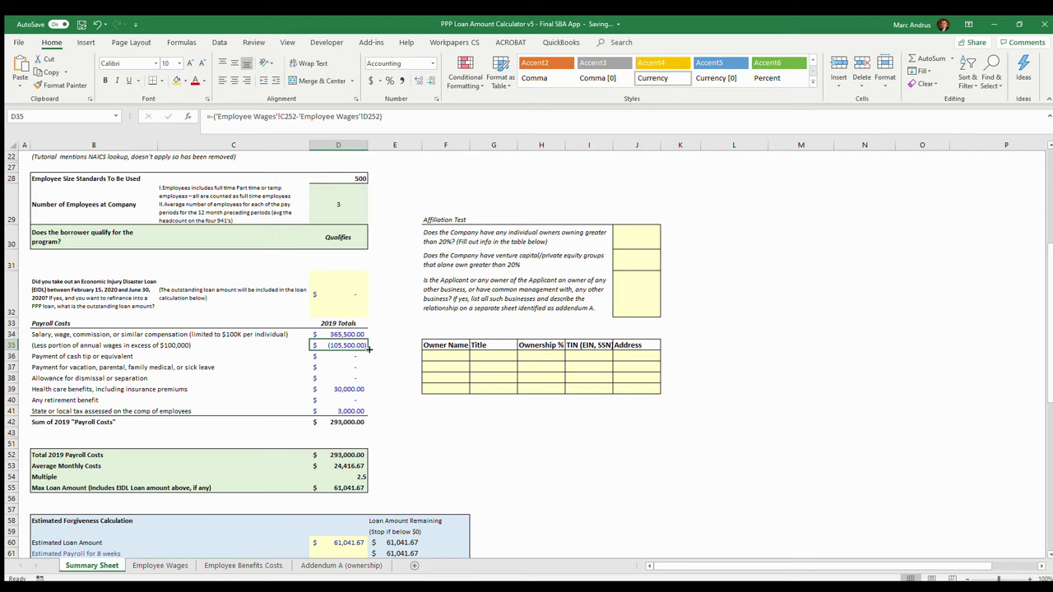
{"action": "left_click", "coordinate": [346, 334]}
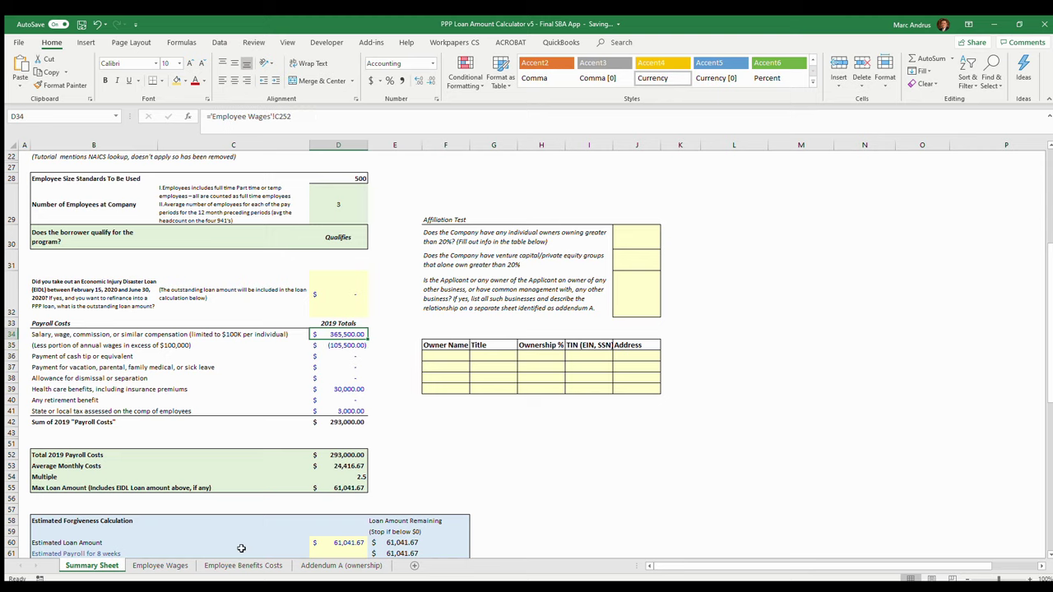
{"action": "left_click", "coordinate": [160, 565]}
{"action": "left_click_drag", "start_coordinate": [1045, 191], "coordinate": [1045, 534]}
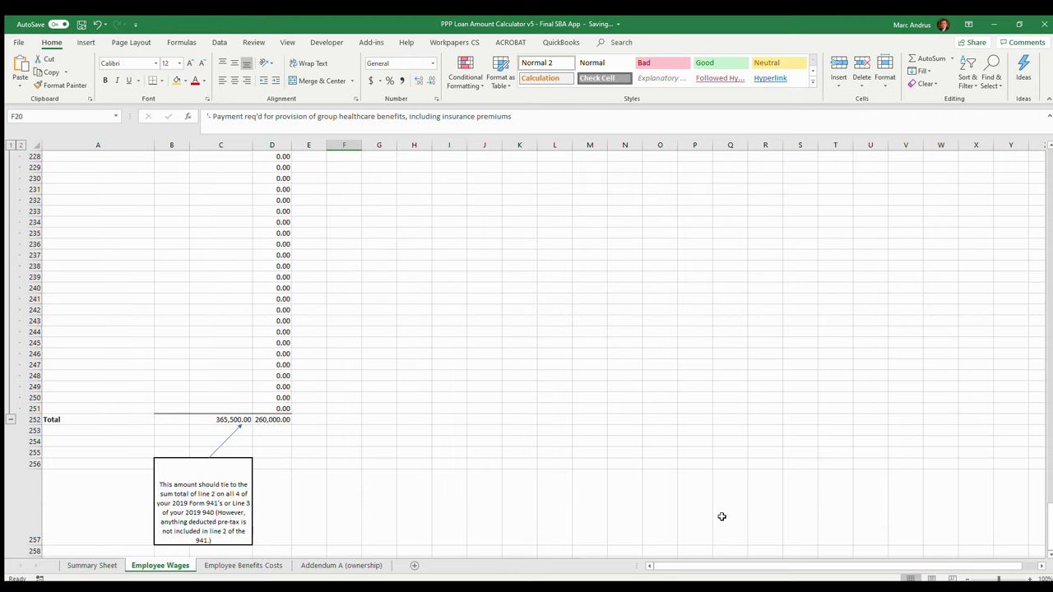
{"action": "left_click", "coordinate": [250, 421]}
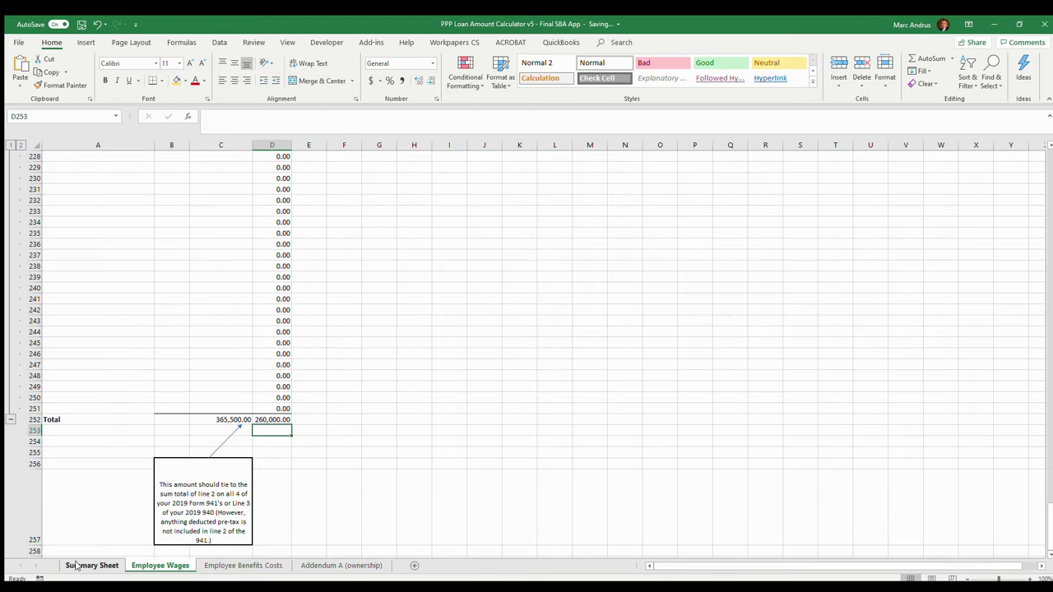
{"action": "key", "text": "Return"}
Step: Check the excess-wages, health care, retirement and state tax formulas and the payroll costs sum
{"action": "left_click", "coordinate": [349, 346]}
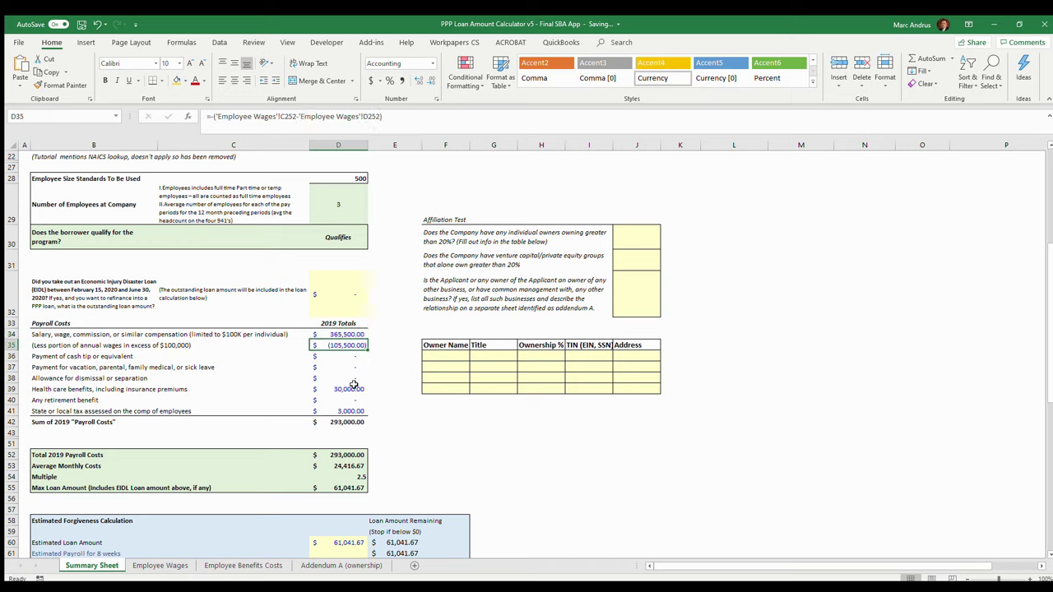
{"action": "left_click", "coordinate": [352, 389]}
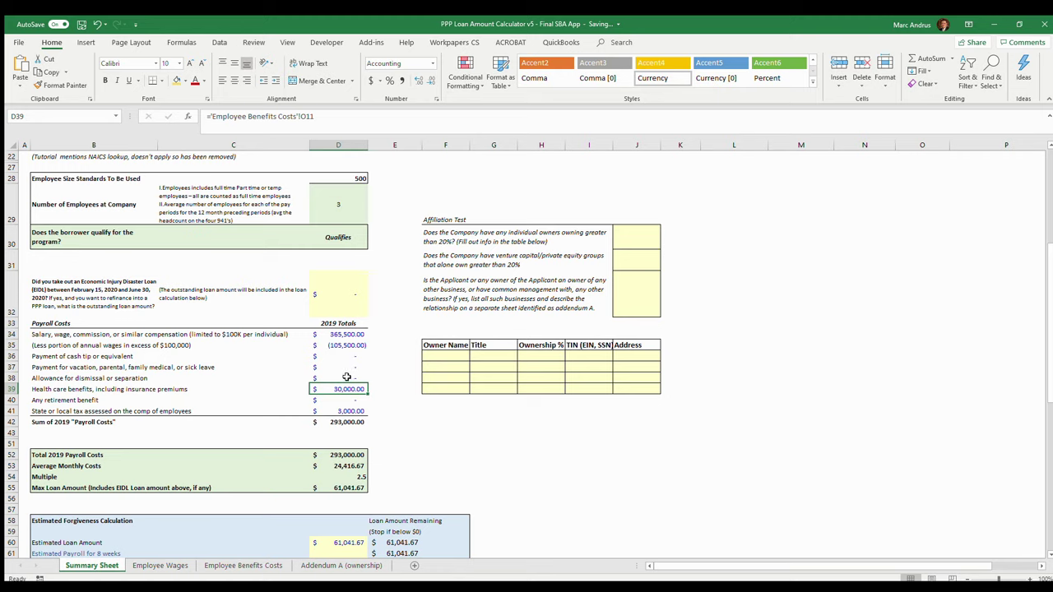
{"action": "left_click", "coordinate": [111, 356]}
{"action": "left_click_drag", "start_coordinate": [111, 367], "coordinate": [112, 377]}
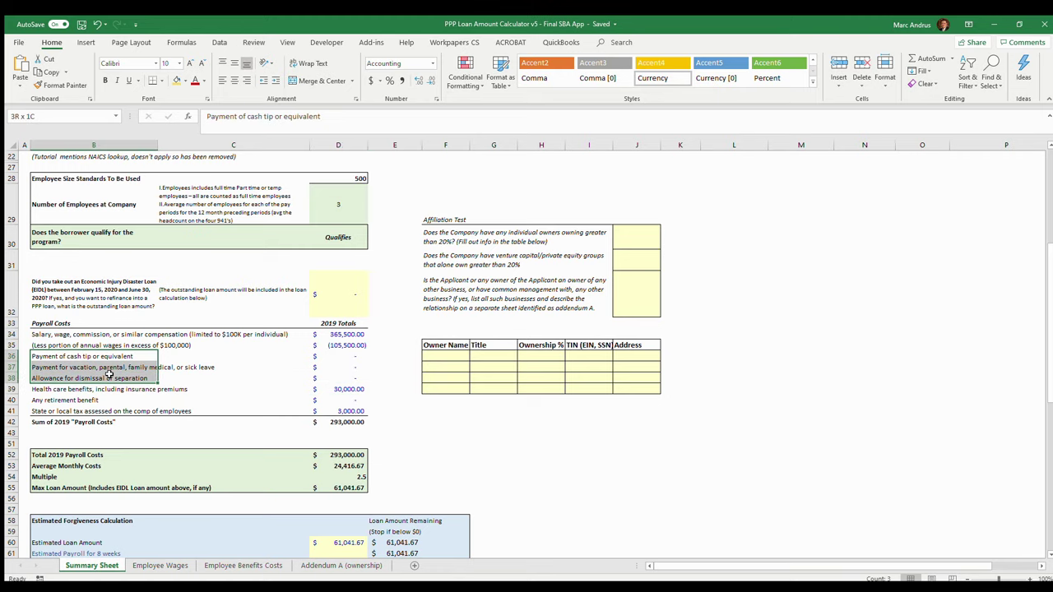
{"action": "left_click", "coordinate": [344, 334]}
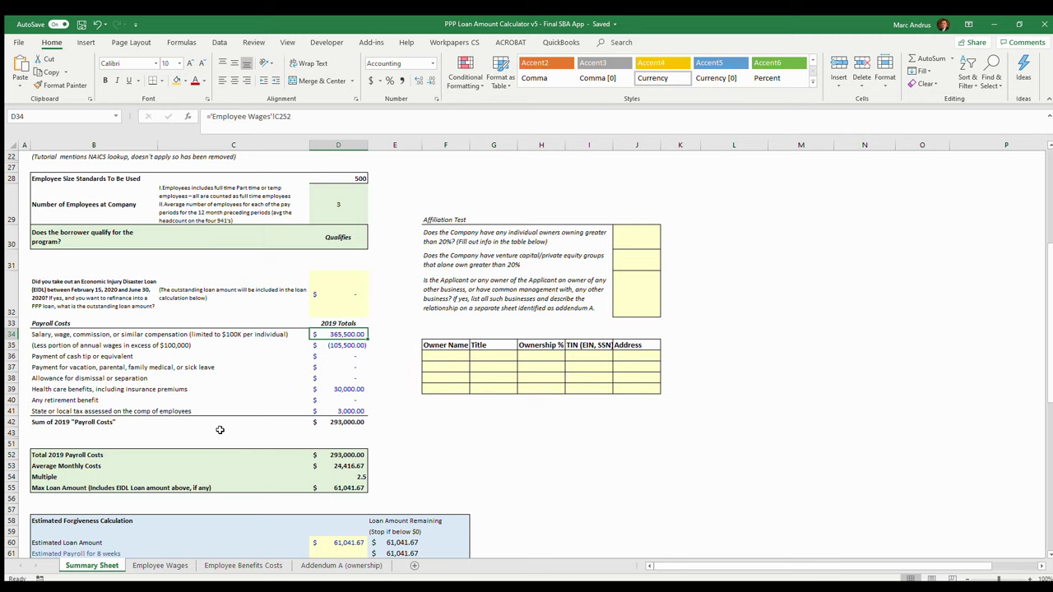
{"action": "left_click", "coordinate": [67, 399]}
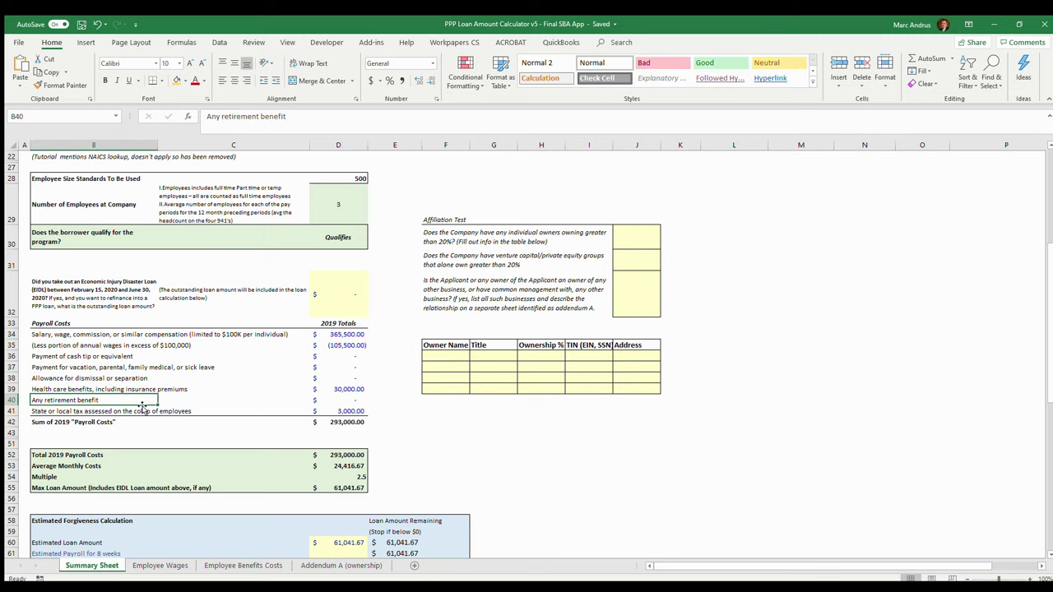
{"action": "left_click", "coordinate": [358, 402]}
{"action": "left_click", "coordinate": [130, 413]}
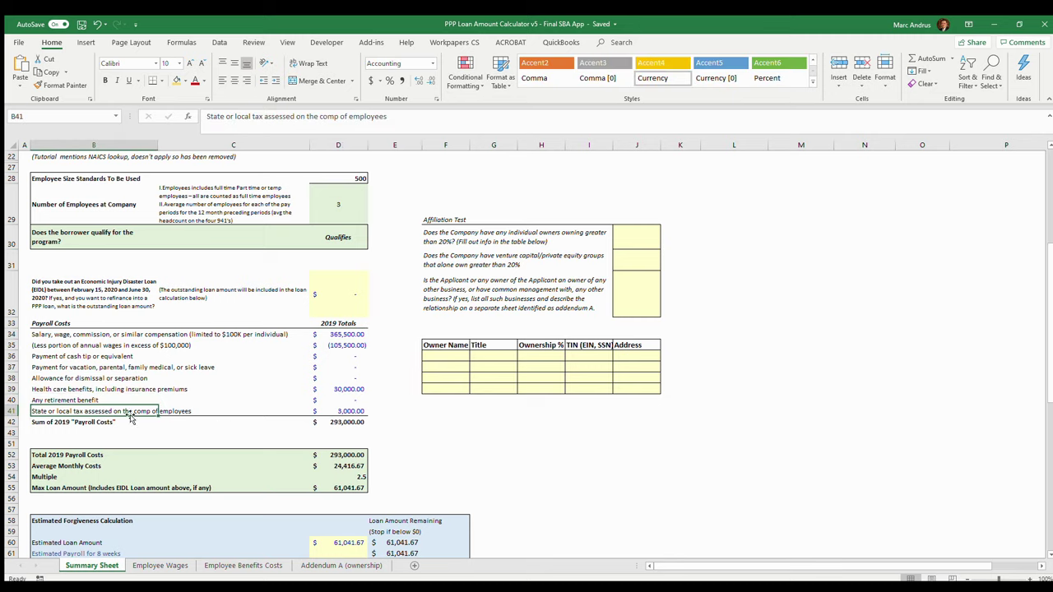
{"action": "left_click", "coordinate": [354, 409]}
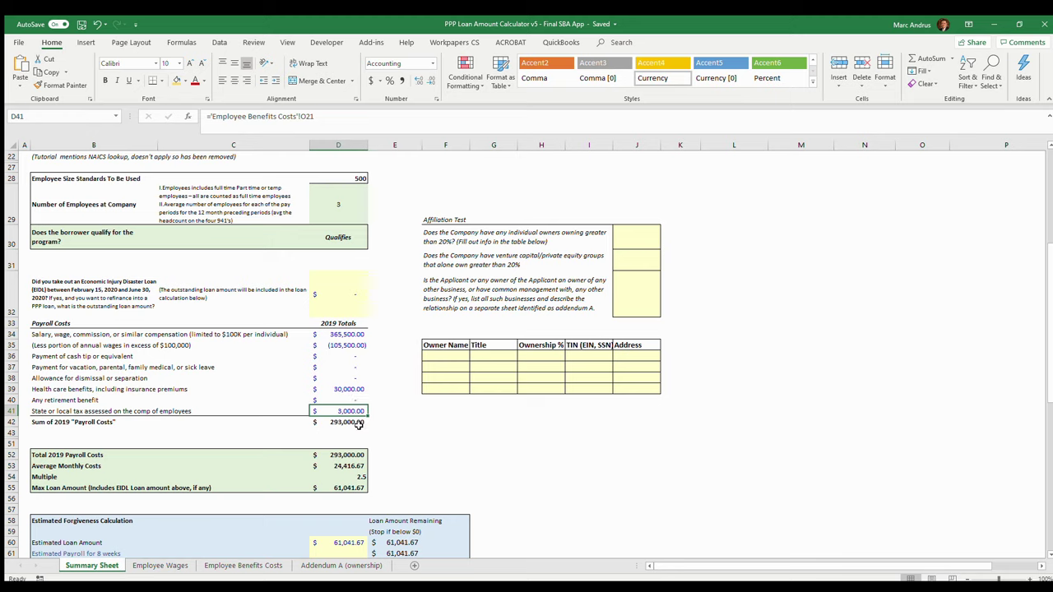
{"action": "double_click", "coordinate": [359, 423]}
{"action": "key", "text": "Return"}
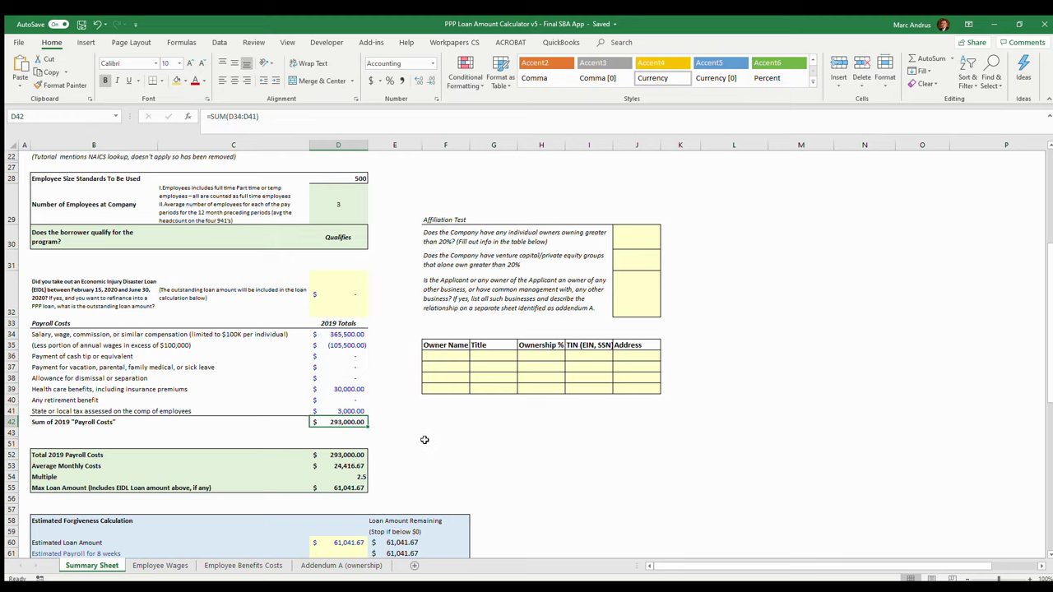
Step: Review Total 2019 Payroll Costs, Average Monthly Costs, the 2.5 multiple and Max Loan Amount 61,041.67
{"action": "left_click", "coordinate": [349, 455]}
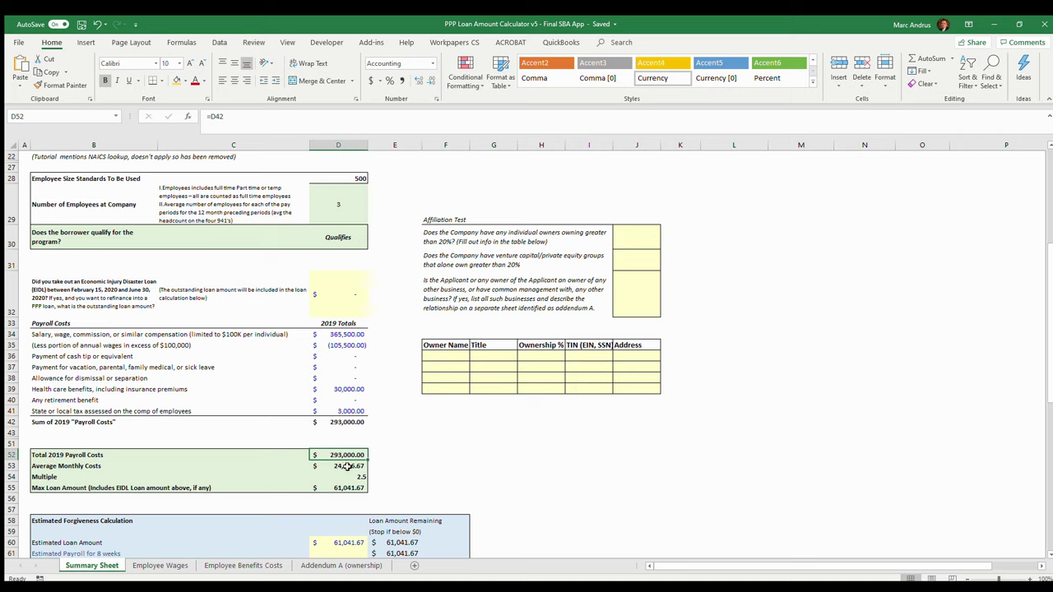
{"action": "left_click", "coordinate": [348, 466]}
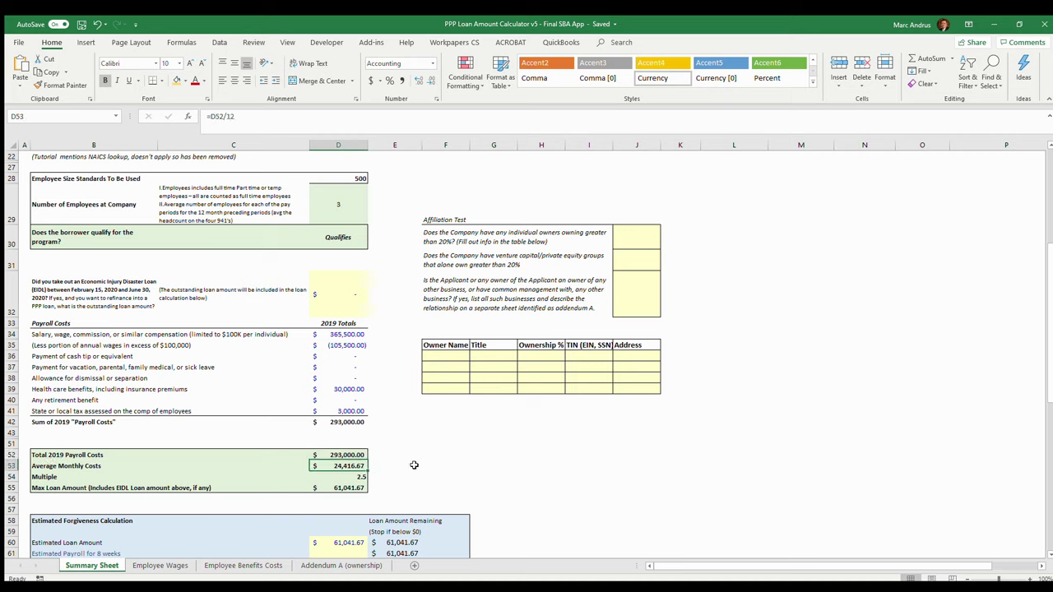
{"action": "left_click", "coordinate": [363, 477]}
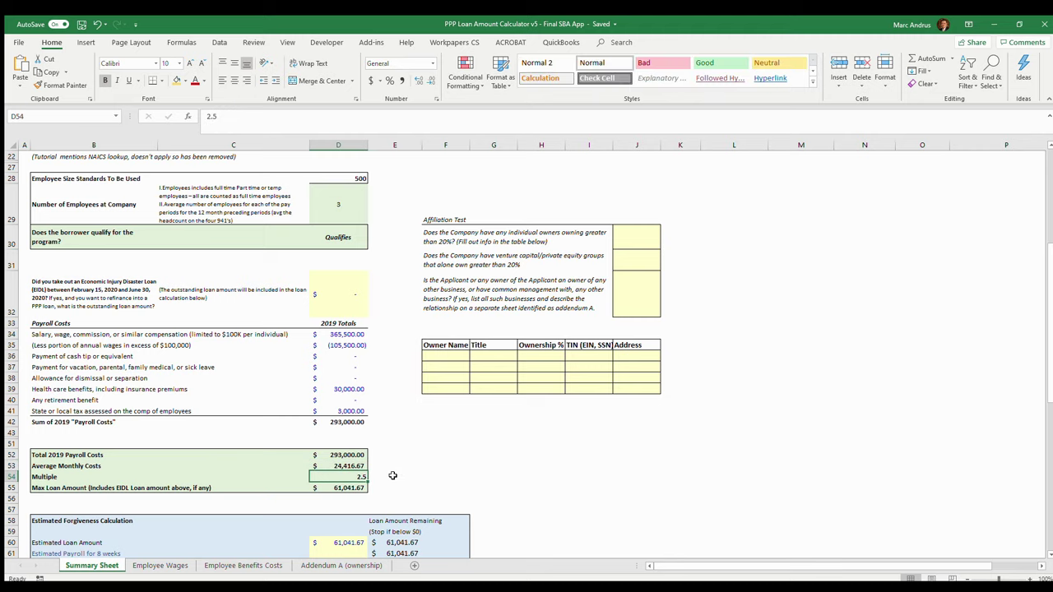
{"action": "left_click", "coordinate": [363, 489]}
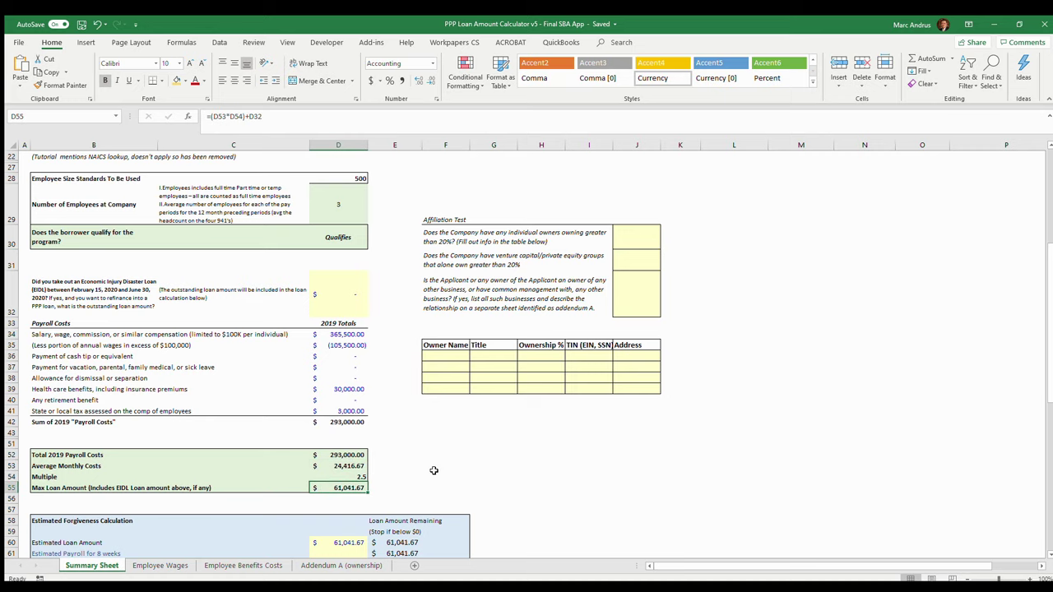
Step: Enter 50,000 as the Estimated Payroll for 8 weeks
{"action": "scroll", "coordinate": [433, 471], "scroll_direction": "down", "scroll_amount": 3}
{"action": "scroll", "coordinate": [431, 463], "scroll_direction": "down", "scroll_amount": 2}
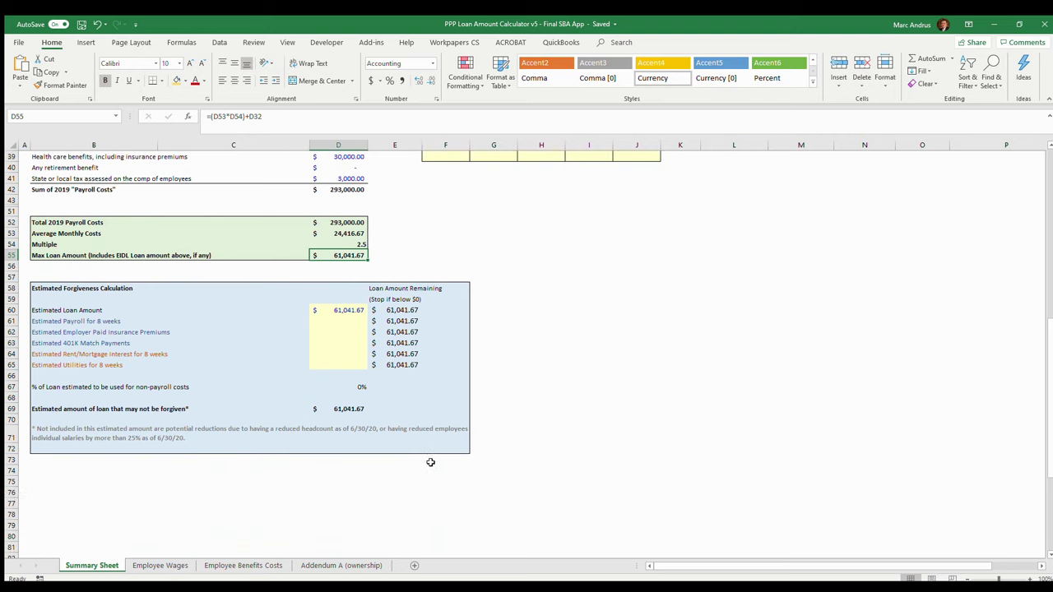
{"action": "scroll", "coordinate": [400, 453], "scroll_direction": "up", "scroll_amount": 1}
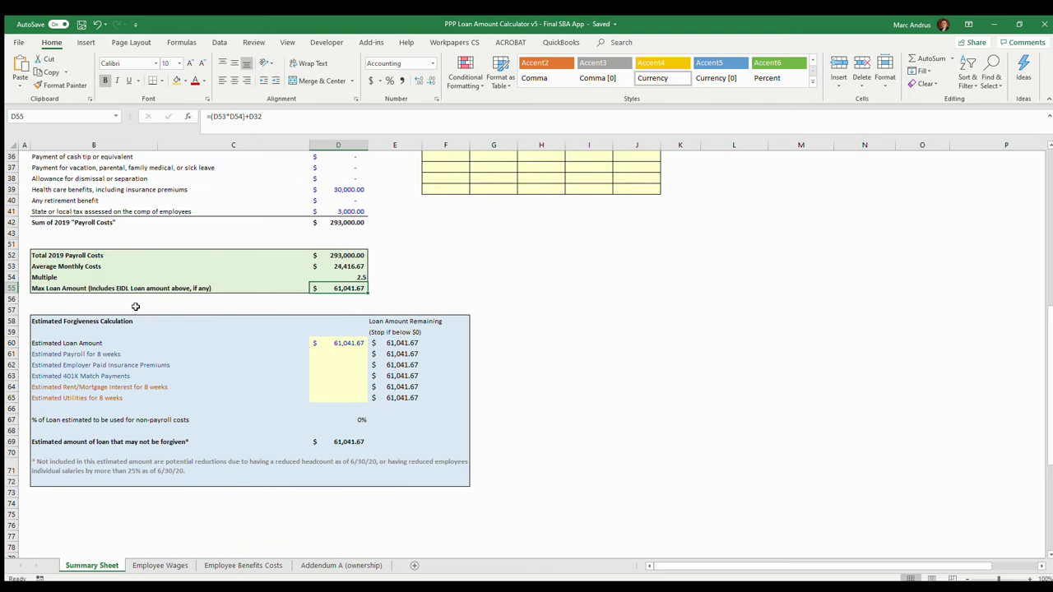
{"action": "left_click", "coordinate": [343, 345]}
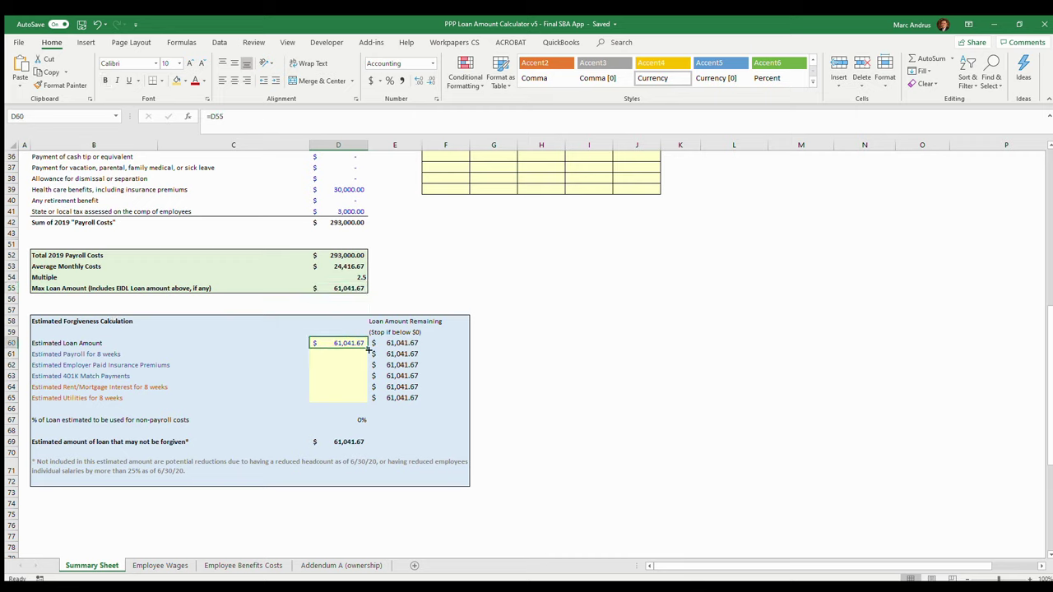
{"action": "left_click", "coordinate": [350, 353]}
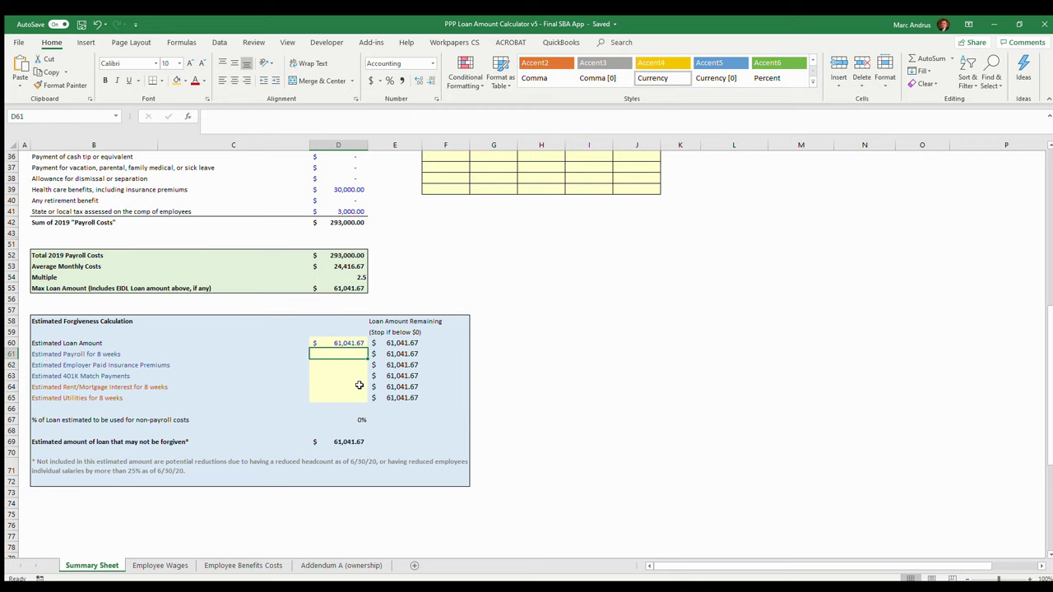
{"action": "type", "text": "50,0"}
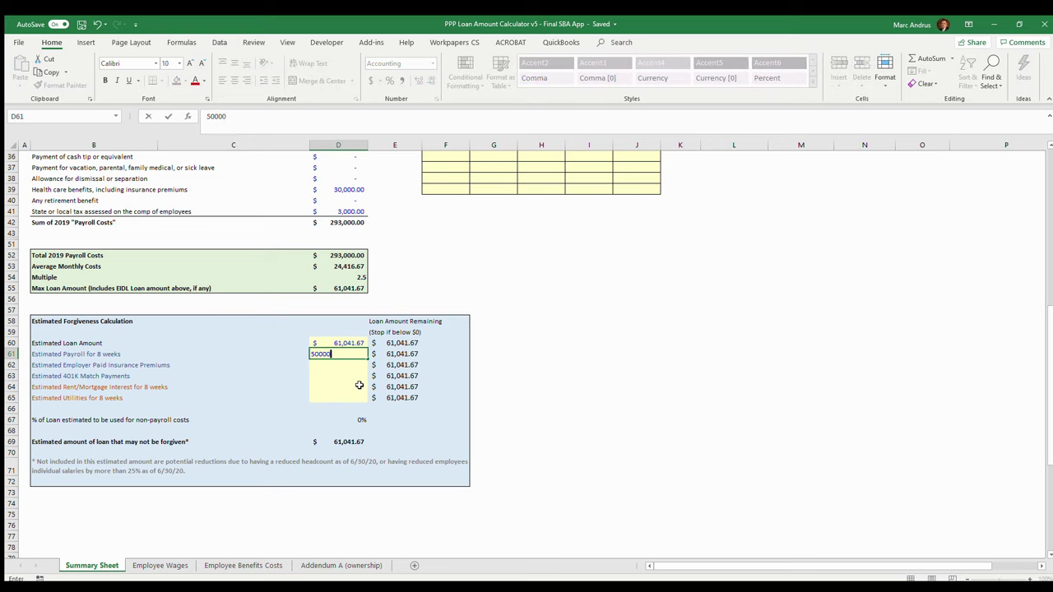
{"action": "type", "text": "00"}
{"action": "key", "text": "Return"}
{"action": "key", "text": "Up"}
{"action": "key", "text": "Up"}
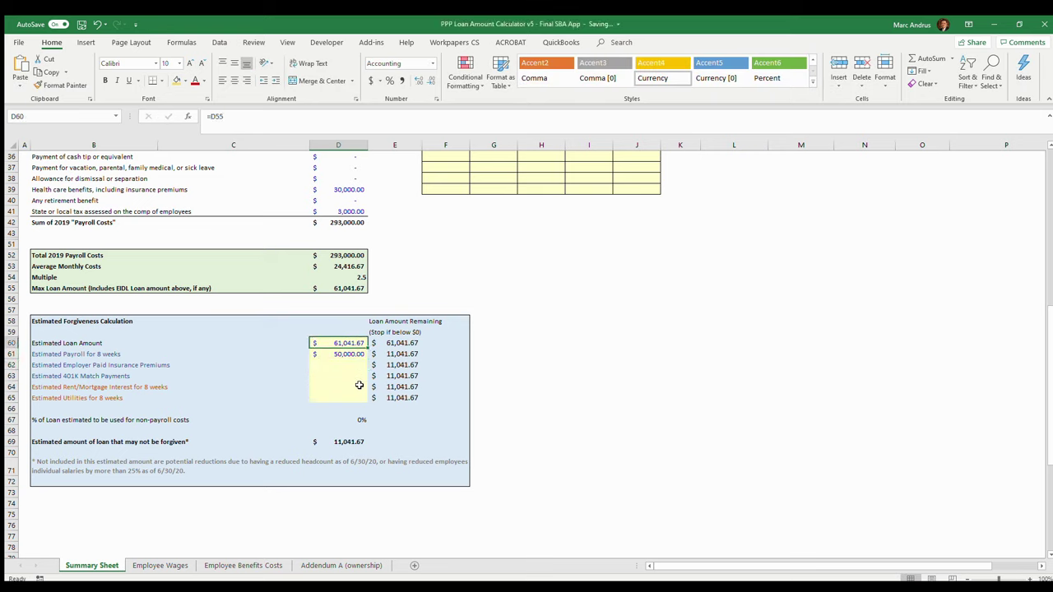
Step: Enter 2,000 as the Estimated Employer Paid Insurance Premiums
{"action": "key", "text": "Down"}
{"action": "key", "text": "Down"}
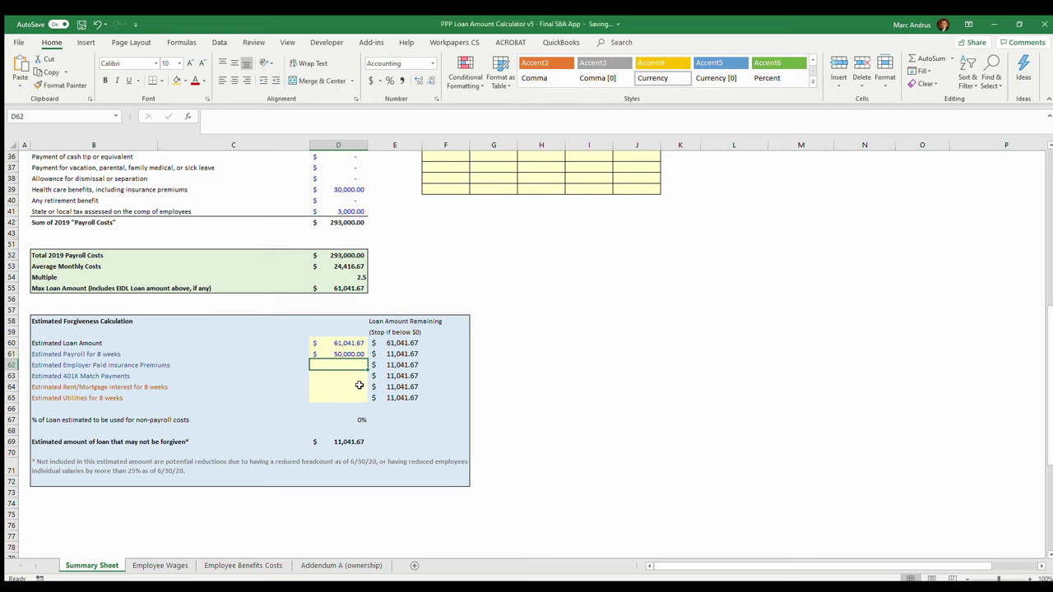
{"action": "type", "text": "2000"}
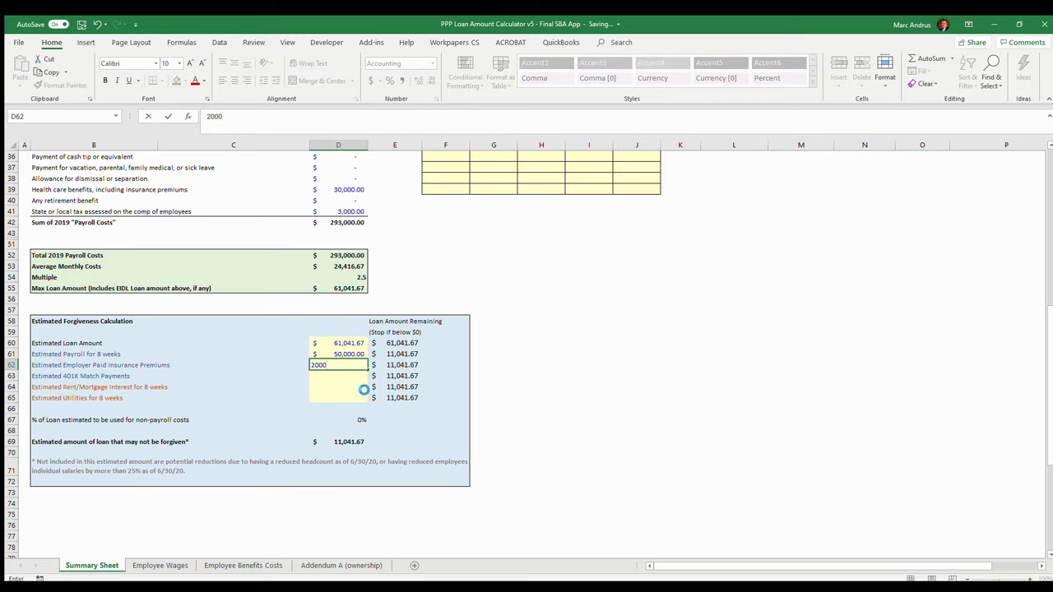
{"action": "key", "text": "Return"}
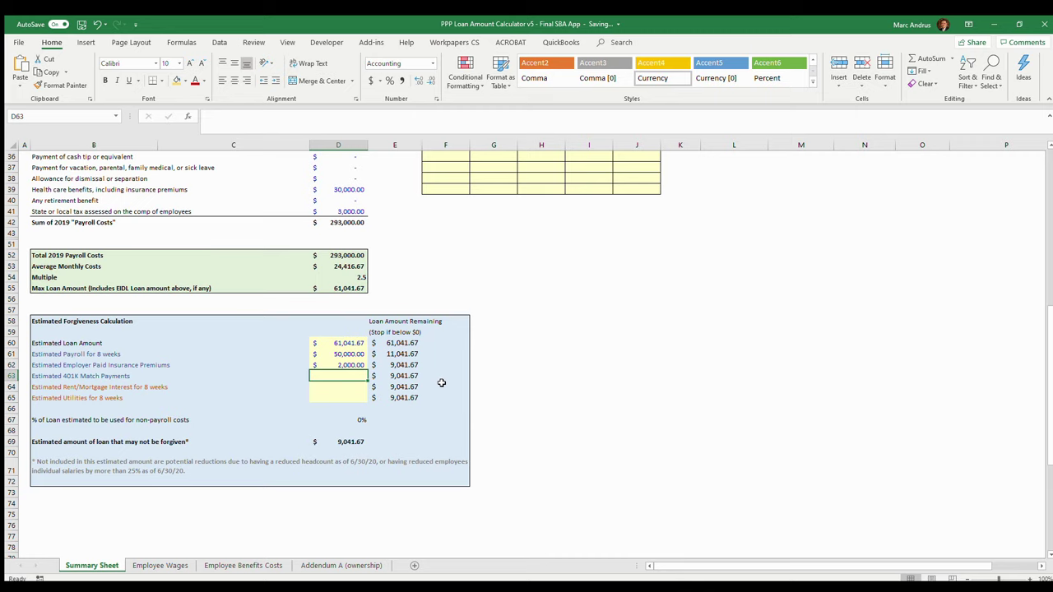
{"action": "key", "text": "Down"}
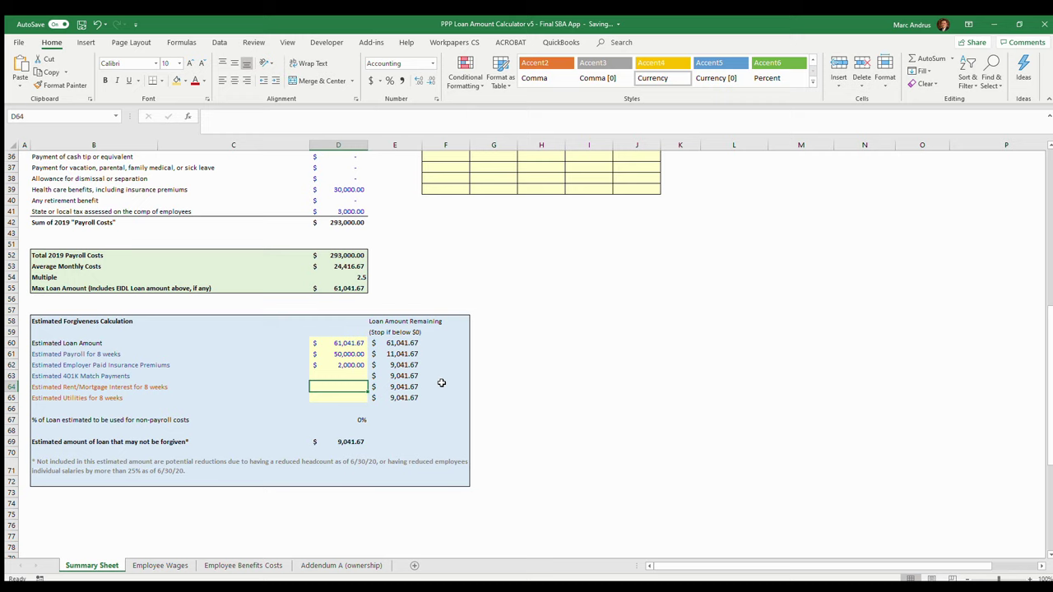
Step: Enter 3,000 as the estimated rent/mortgage interest in D64
{"action": "type", "text": "3000"}
{"action": "key", "text": "Return"}
{"action": "key", "text": "Up"}
{"action": "left_click", "coordinate": [120, 385]}
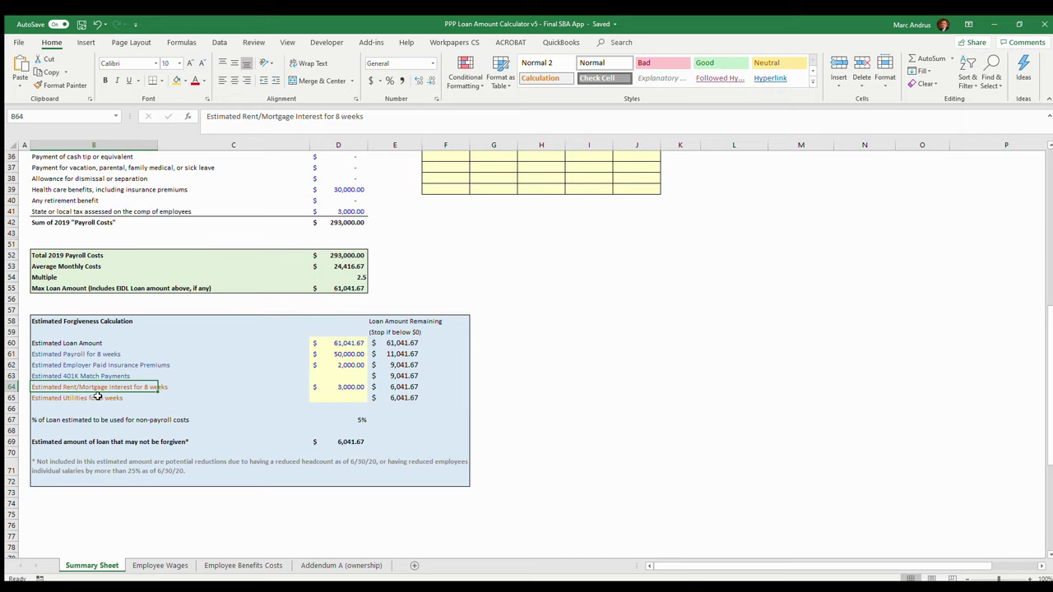
Step: Check the estimated loan amount formula, then enter 1,000 as utilities in D65
{"action": "left_click", "coordinate": [323, 344]}
{"action": "left_click", "coordinate": [351, 400]}
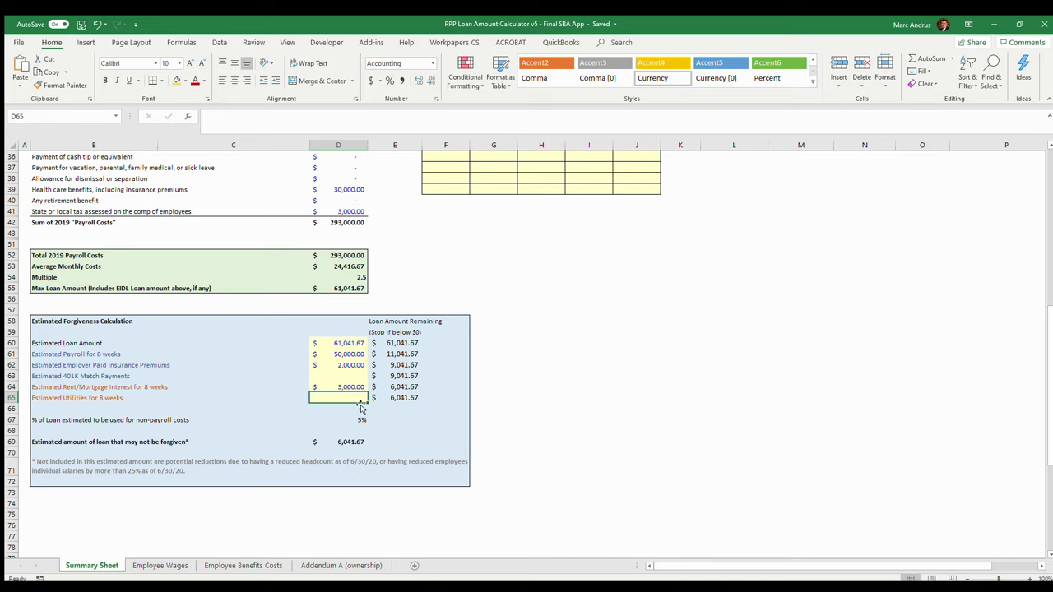
{"action": "type", "text": "1000"}
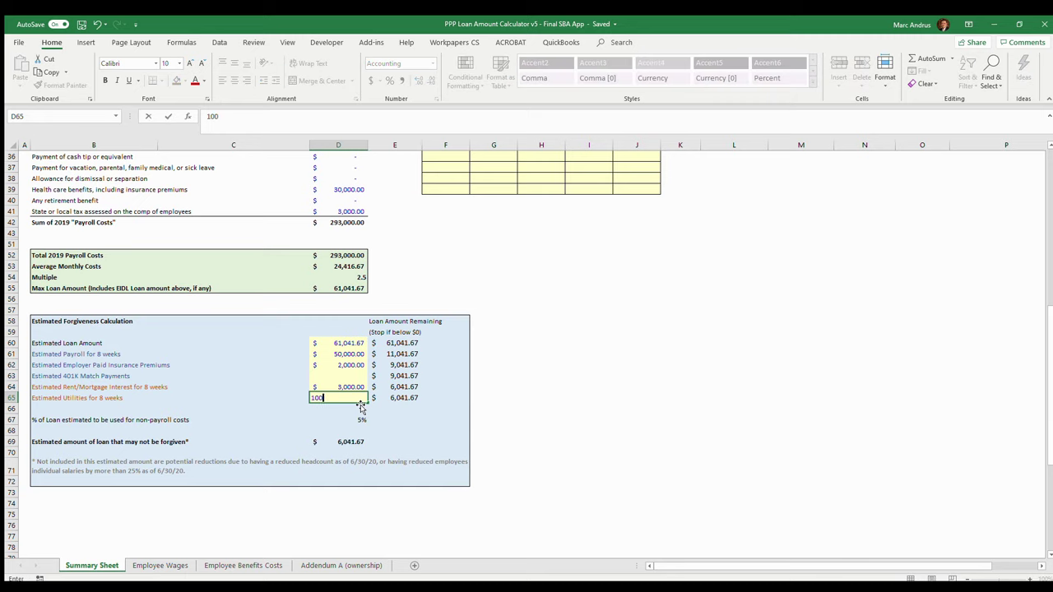
{"action": "key", "text": "Return"}
{"action": "key", "text": "Up"}
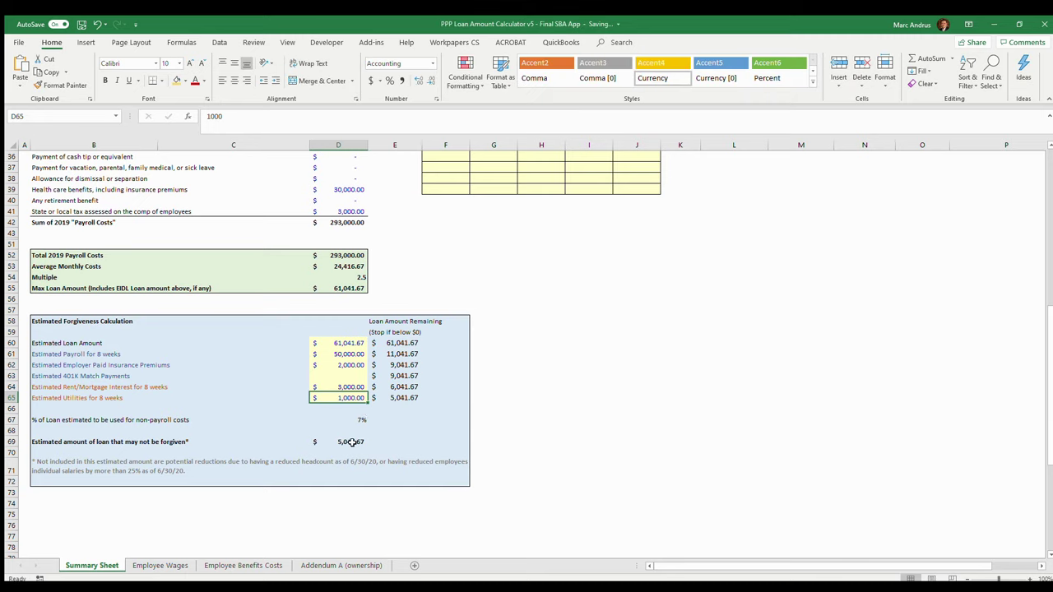
Step: Review the D60:D65 amounts and the remaining balance, 7% non-payroll and 5,041.67 not-forgiven formulas
{"action": "left_click", "coordinate": [352, 442]}
{"action": "left_click_drag", "start_coordinate": [355, 345], "coordinate": [354, 398]}
{"action": "left_click", "coordinate": [393, 399]}
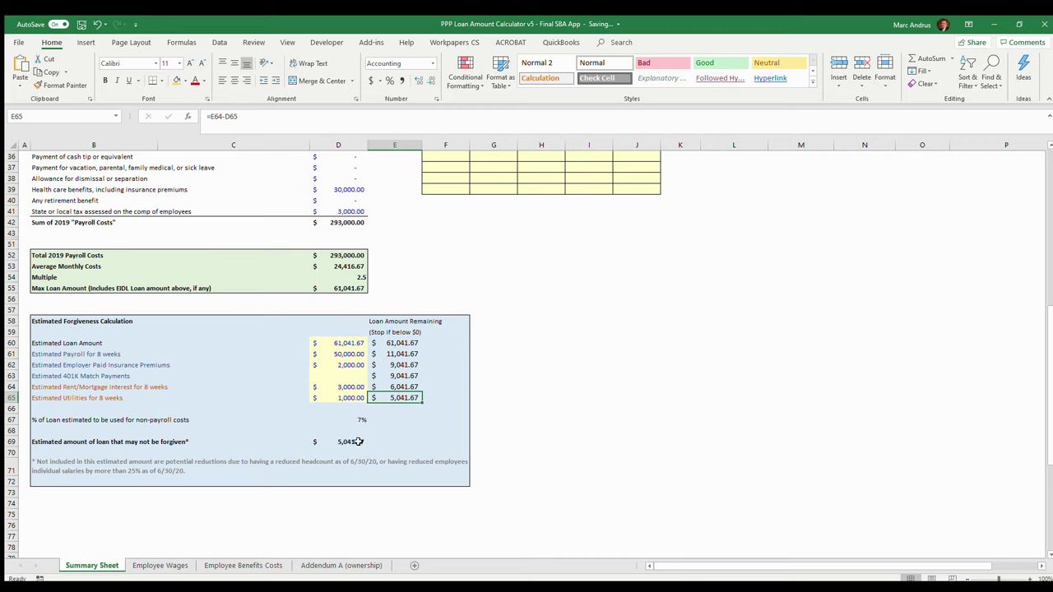
{"action": "left_click", "coordinate": [362, 422]}
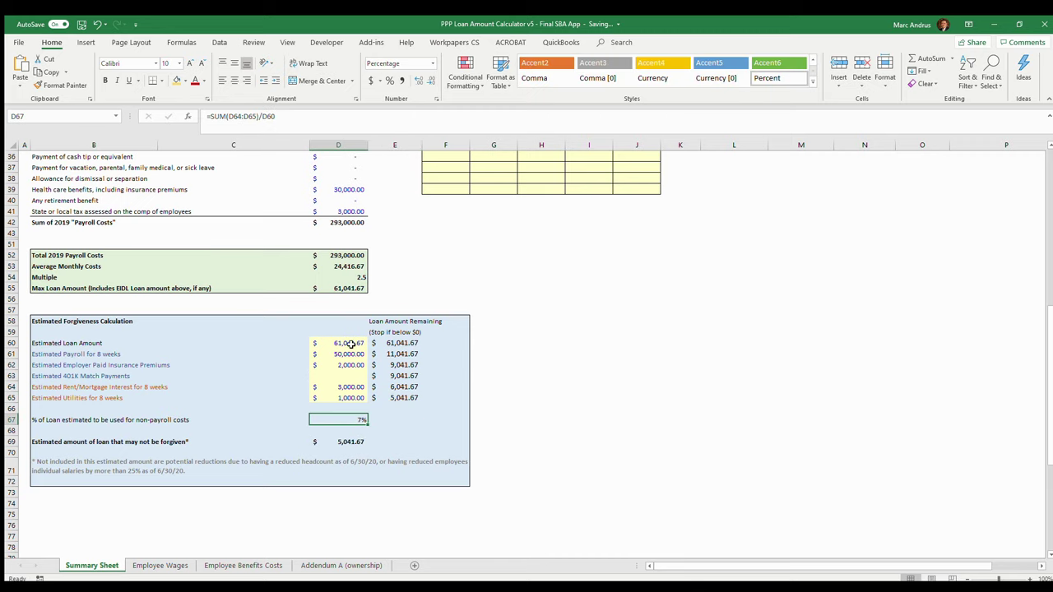
{"action": "left_click", "coordinate": [352, 442]}
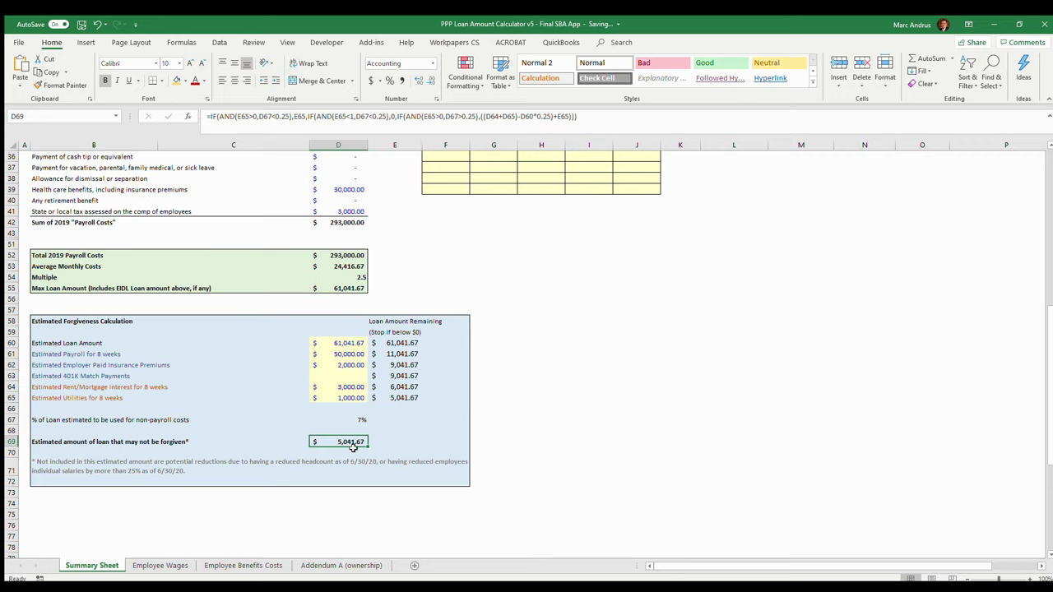
Step: Try 10,000 rent/mortgage interest in D64 and 45,000 payroll in D61
{"action": "left_click", "coordinate": [349, 387]}
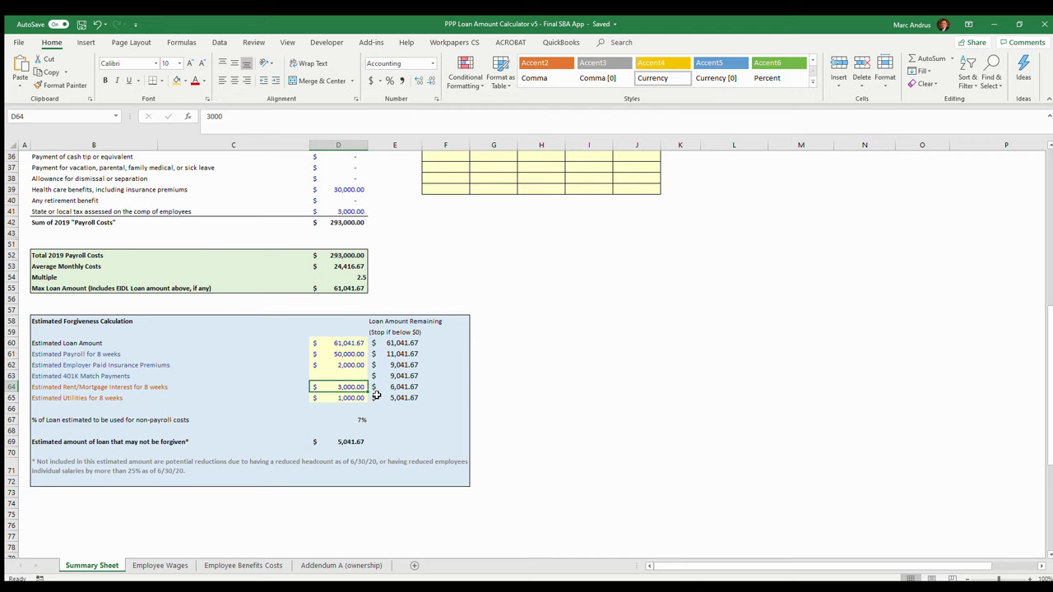
{"action": "type", "text": "1"}
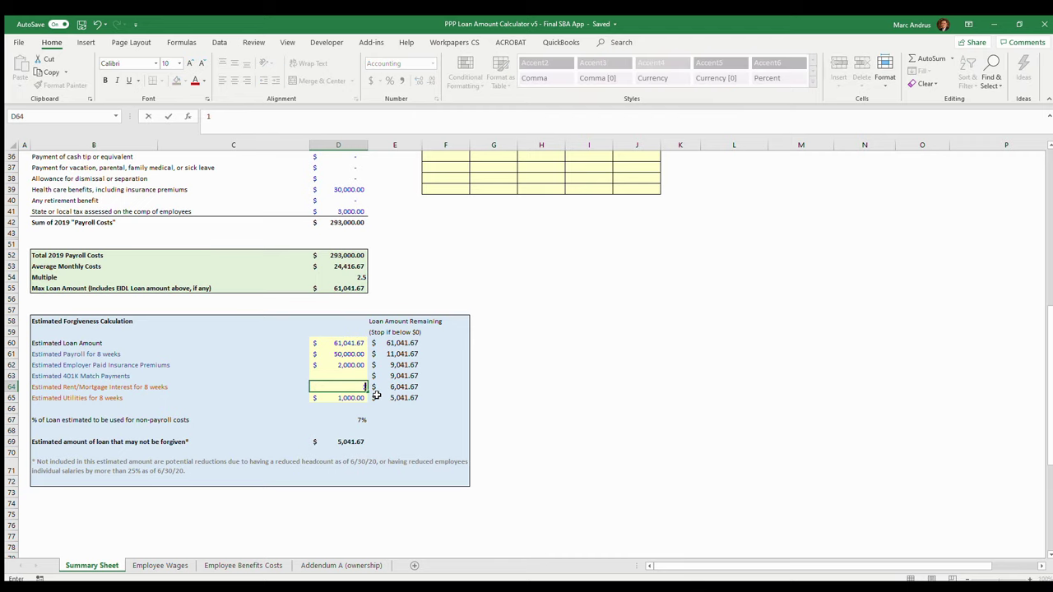
{"action": "type", "text": "0,000"}
{"action": "key", "text": "Return"}
{"action": "key", "text": "Up"}
{"action": "key", "text": "Up"}
{"action": "key", "text": "Up"}
{"action": "key", "text": "Up"}
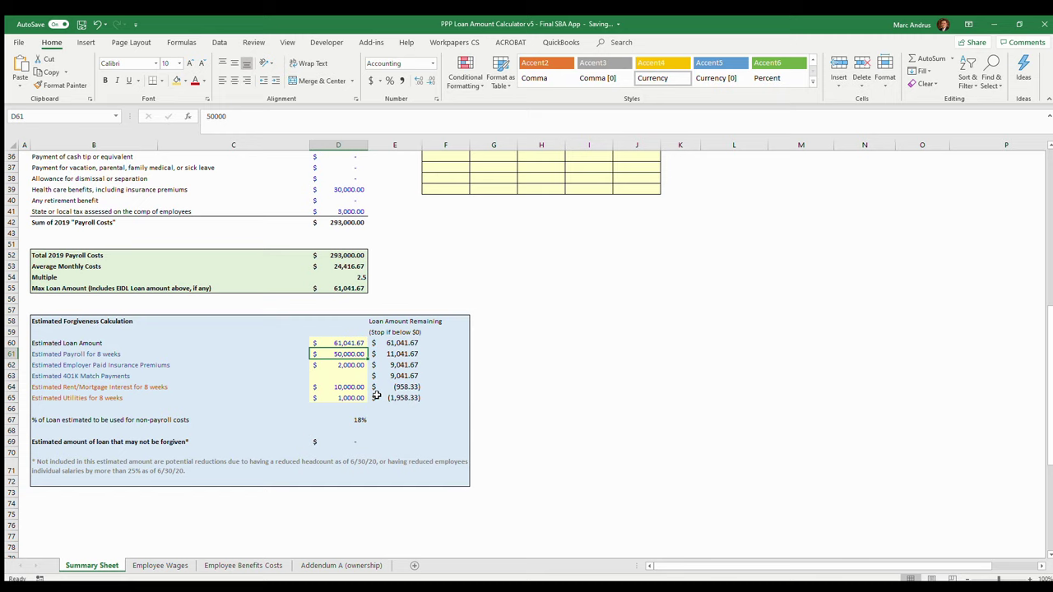
{"action": "type", "text": "45000"}
{"action": "key", "text": "Return"}
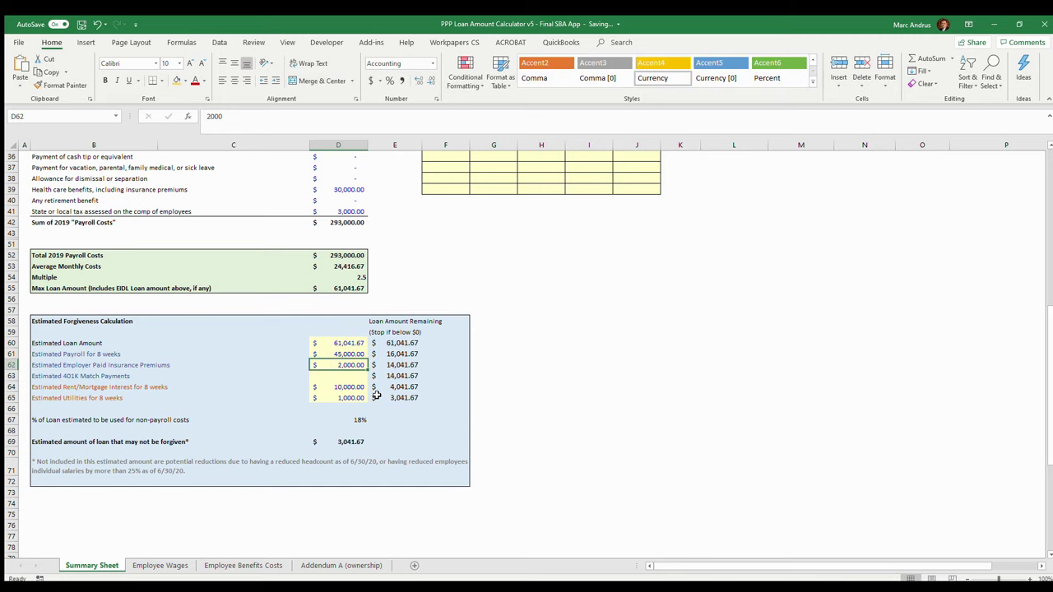
Step: Test 200,000 rent/mortgage interest, then settle on 20,000
{"action": "left_click", "coordinate": [342, 388]}
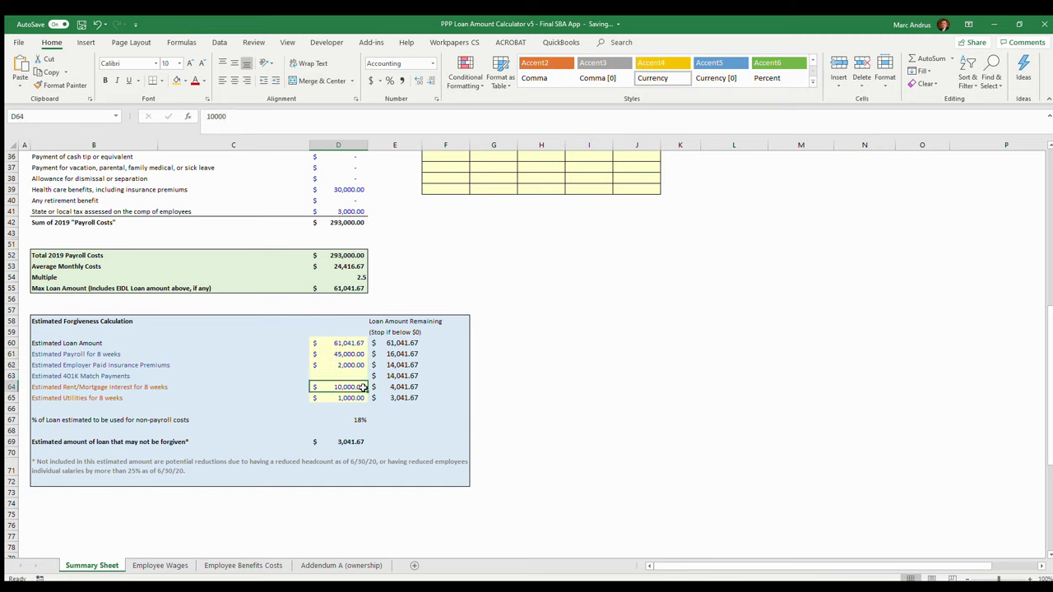
{"action": "type", "text": "20"}
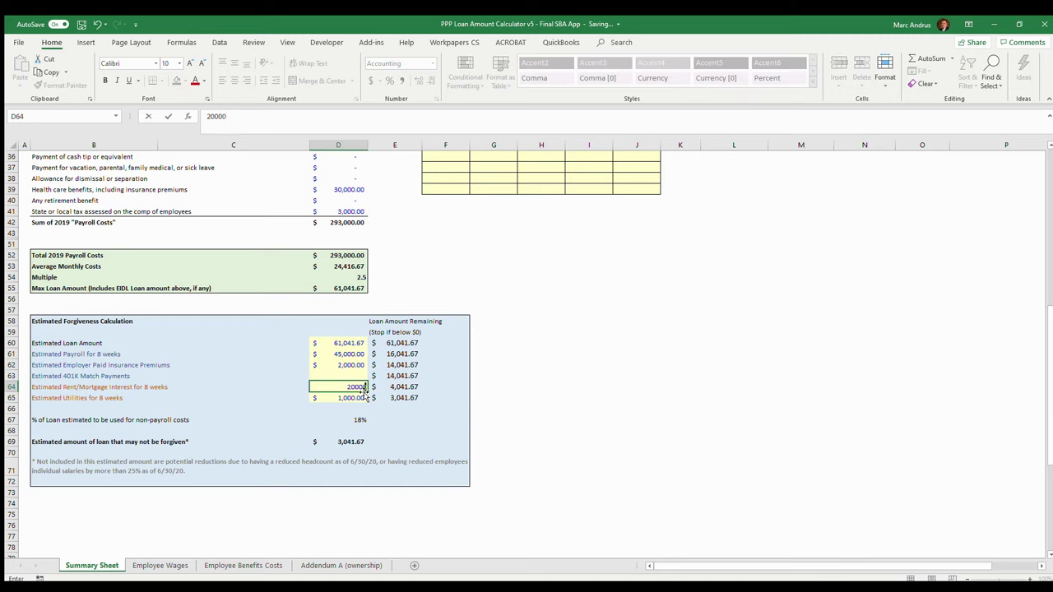
{"action": "type", "text": "0000"}
{"action": "key", "text": "Return"}
{"action": "key", "text": "Up"}
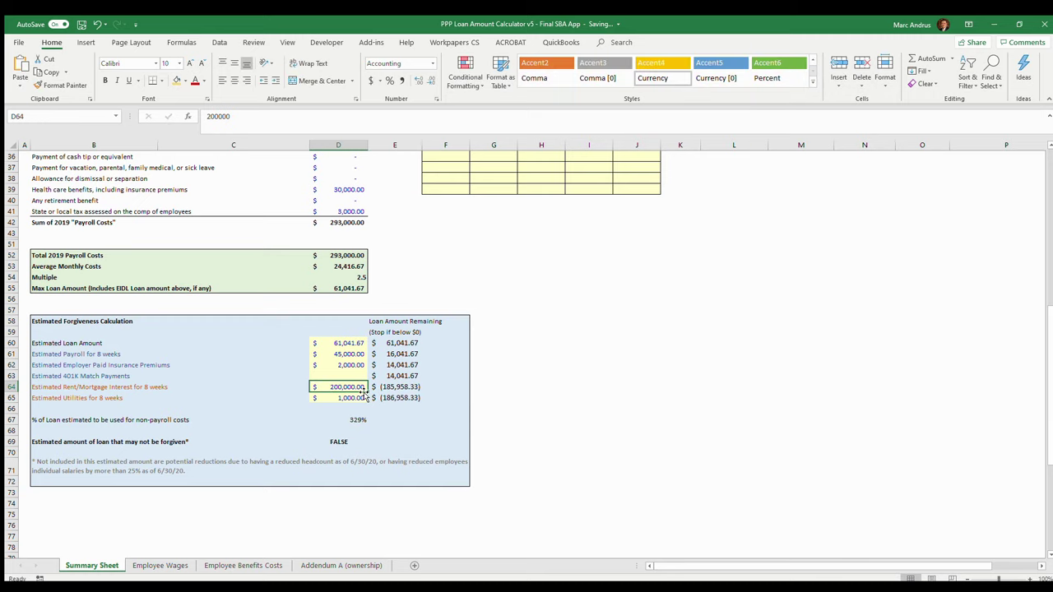
{"action": "type", "text": "20,000"}
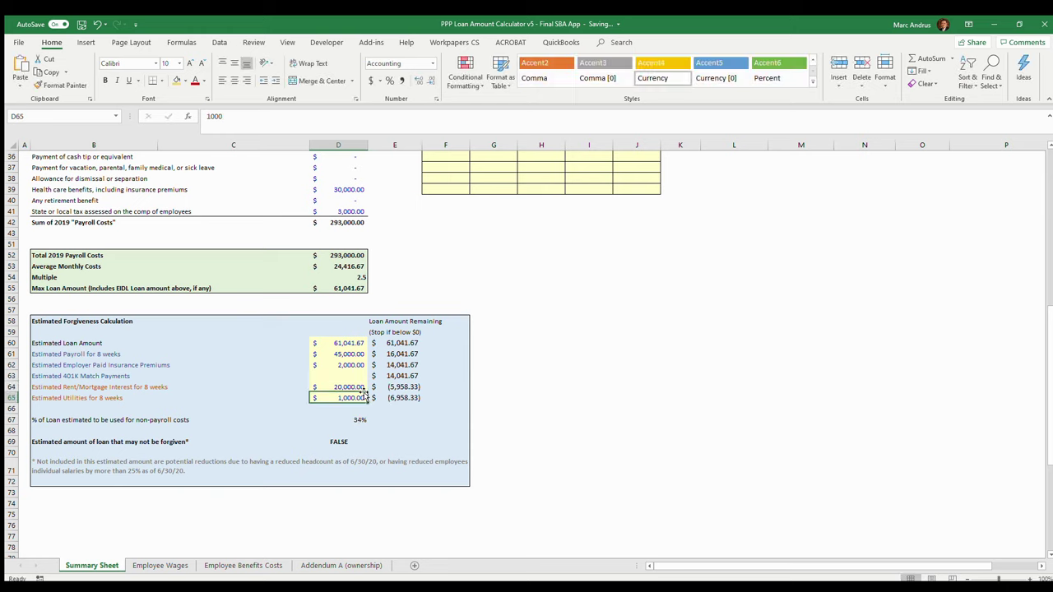
{"action": "key", "text": "Return"}
Step: Set payroll to 30,000 and check the final remaining balance formula in E65
{"action": "key", "text": "Up"}
{"action": "key", "text": "Up"}
{"action": "key", "text": "Up"}
{"action": "key", "text": "Up"}
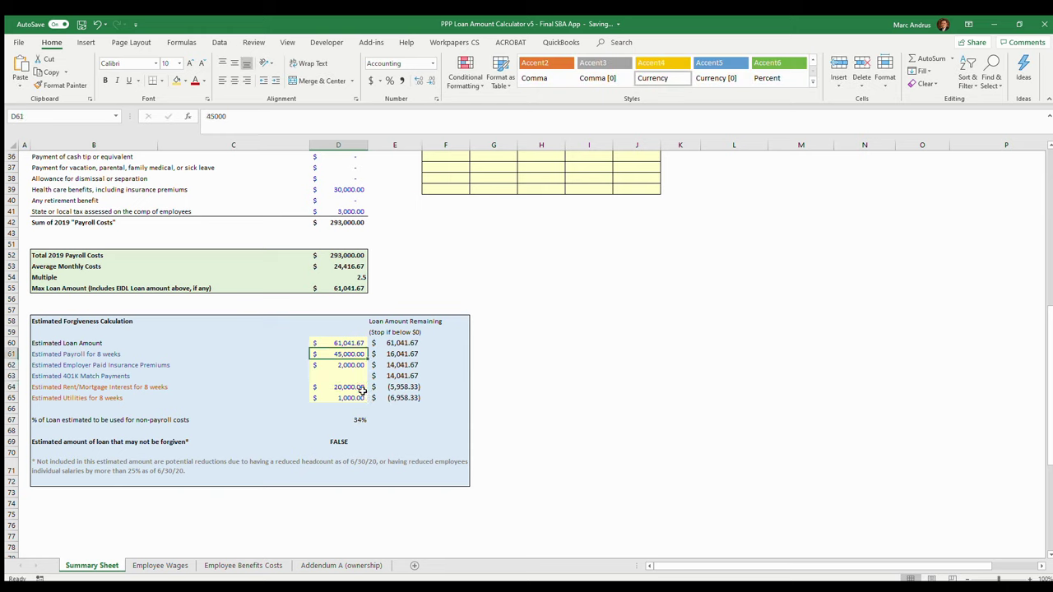
{"action": "type", "text": "30000"}
{"action": "key", "text": "Return"}
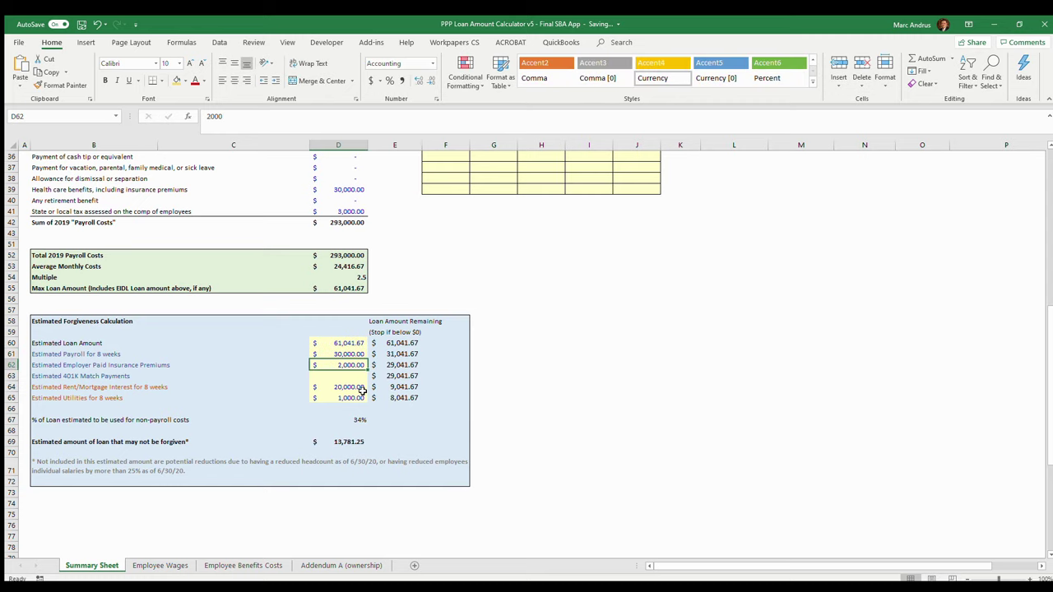
{"action": "key", "text": "Up"}
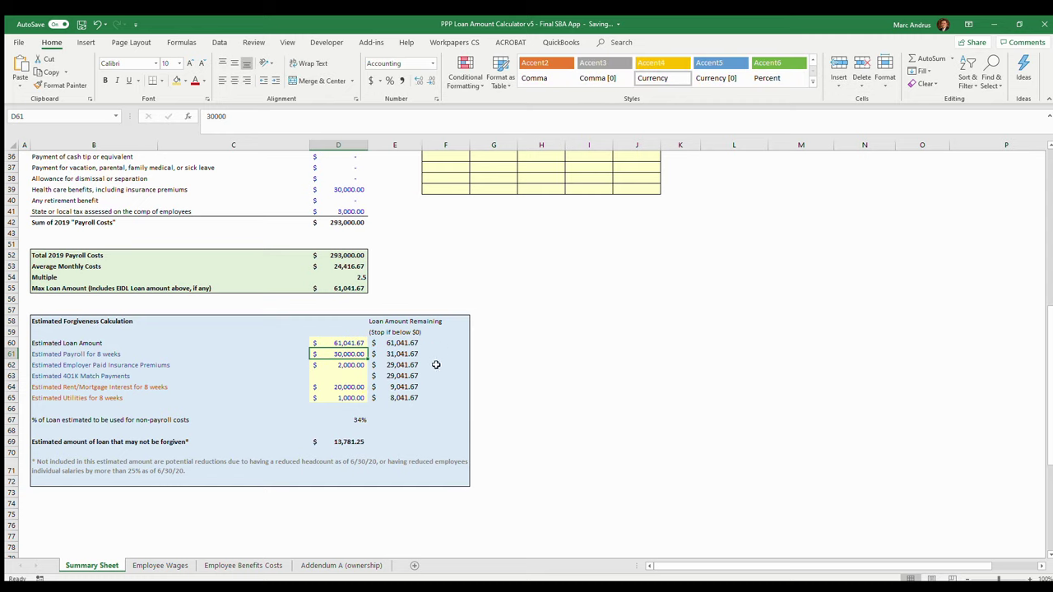
{"action": "left_click", "coordinate": [395, 397]}
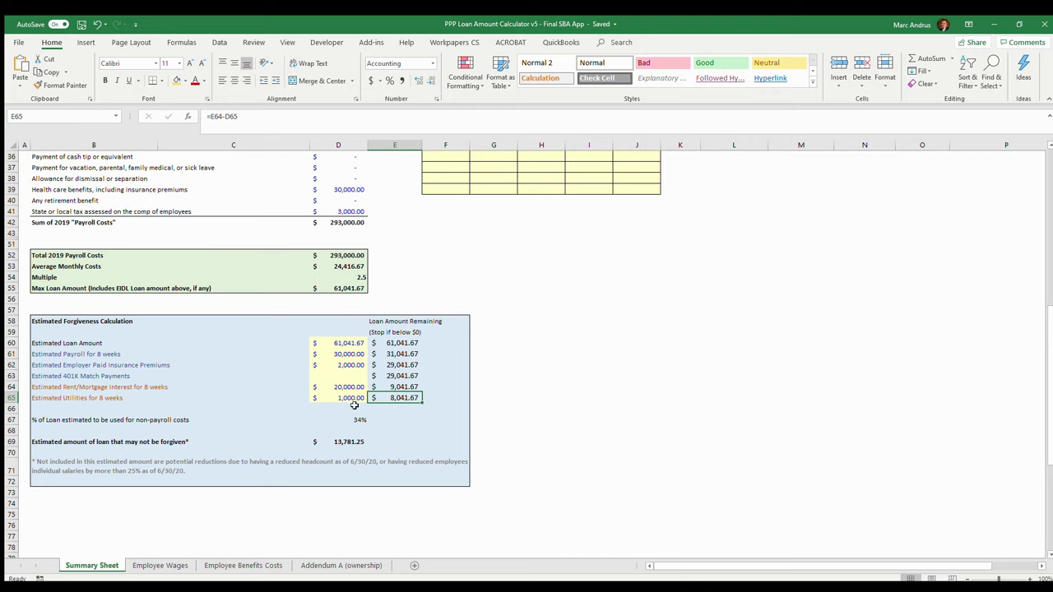
Step: Review the utilities, rent/mortgage interest, not-forgiven and E65 remaining balance formulas
{"action": "left_click", "coordinate": [352, 398]}
{"action": "left_click", "coordinate": [352, 386]}
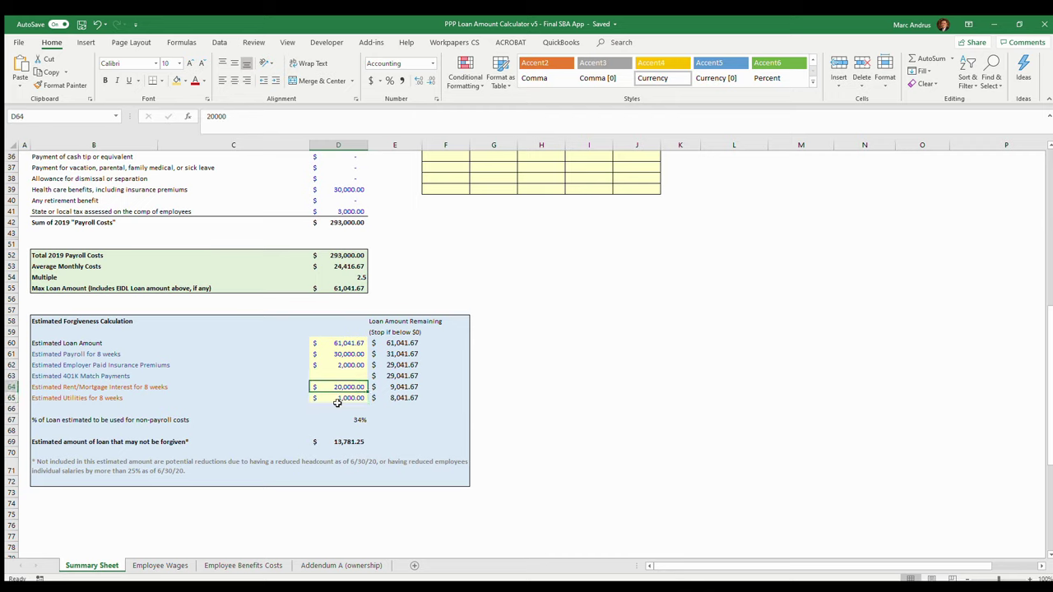
{"action": "left_click", "coordinate": [352, 441]}
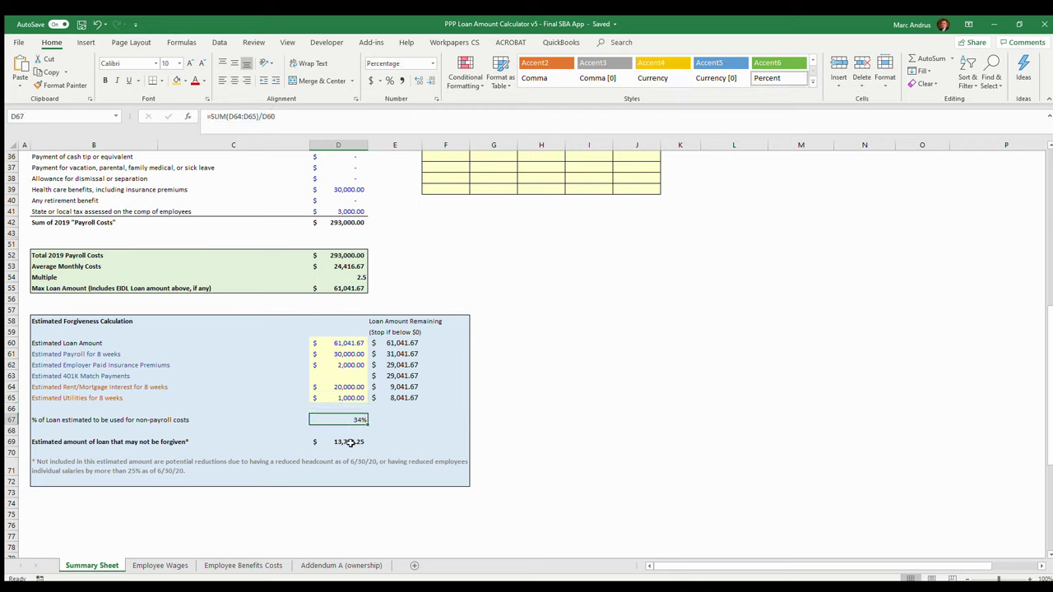
{"action": "left_click", "coordinate": [400, 398]}
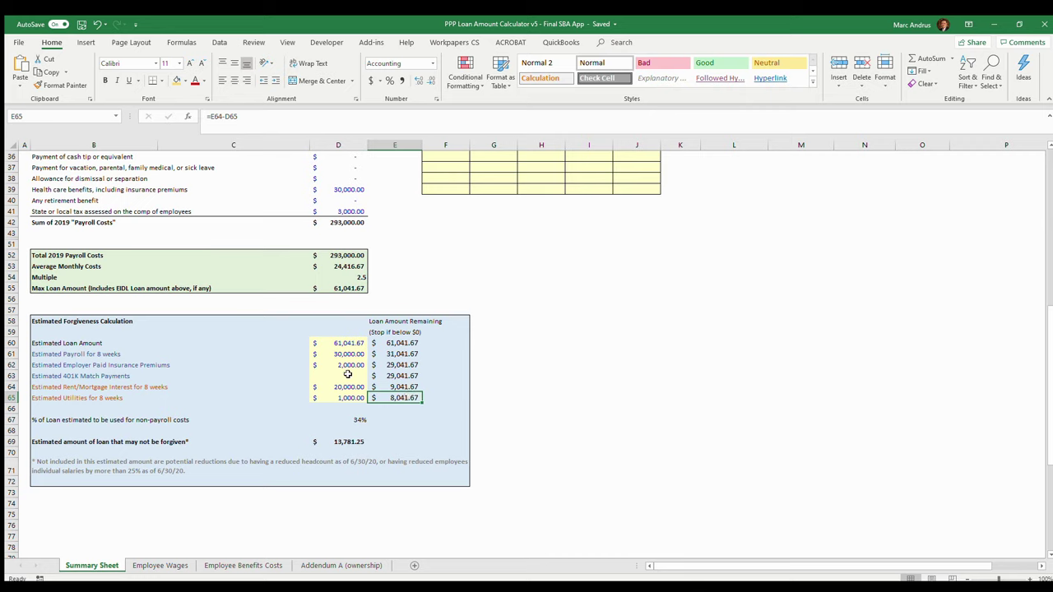
{"action": "left_click", "coordinate": [354, 440]}
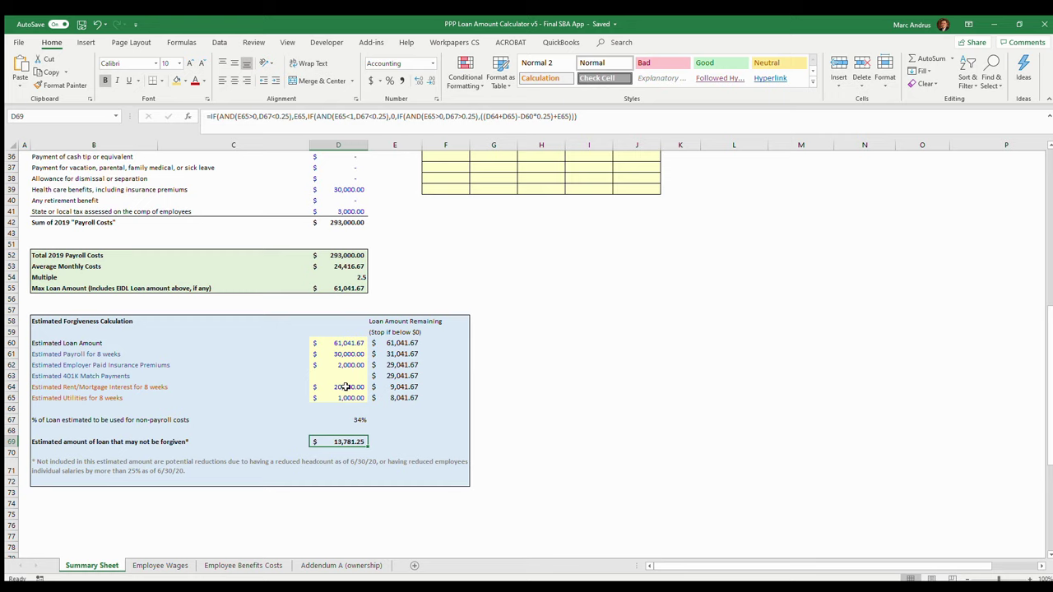
Step: Select the rent and utilities amounts D64:D65, then return to the top of the Summary Sheet
{"action": "left_click_drag", "start_coordinate": [346, 388], "coordinate": [346, 396]}
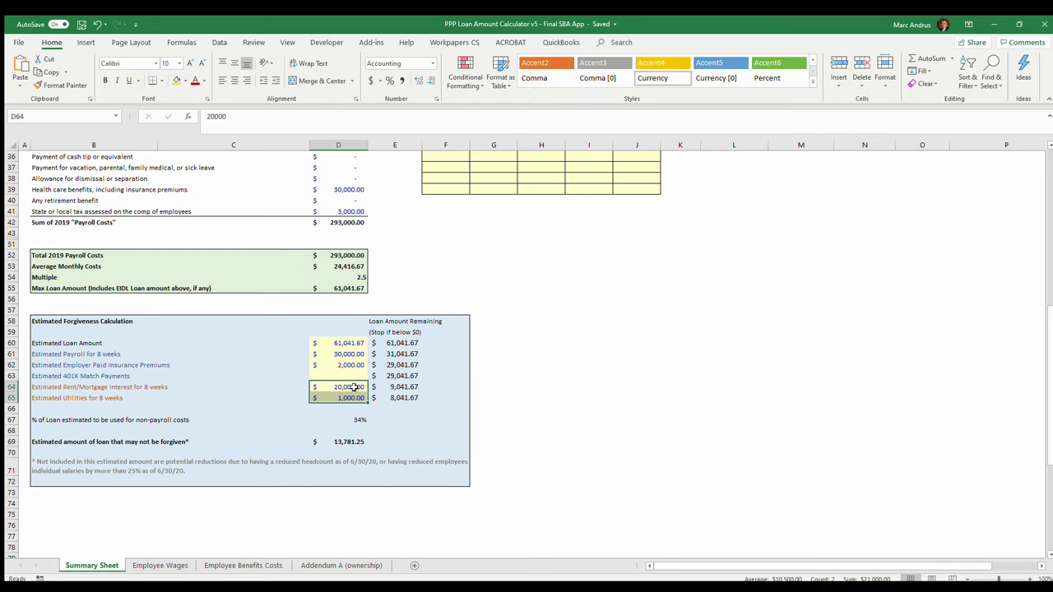
{"action": "scroll", "coordinate": [472, 401], "scroll_direction": "up", "scroll_amount": 2}
{"action": "scroll", "coordinate": [472, 407], "scroll_direction": "up", "scroll_amount": 8}
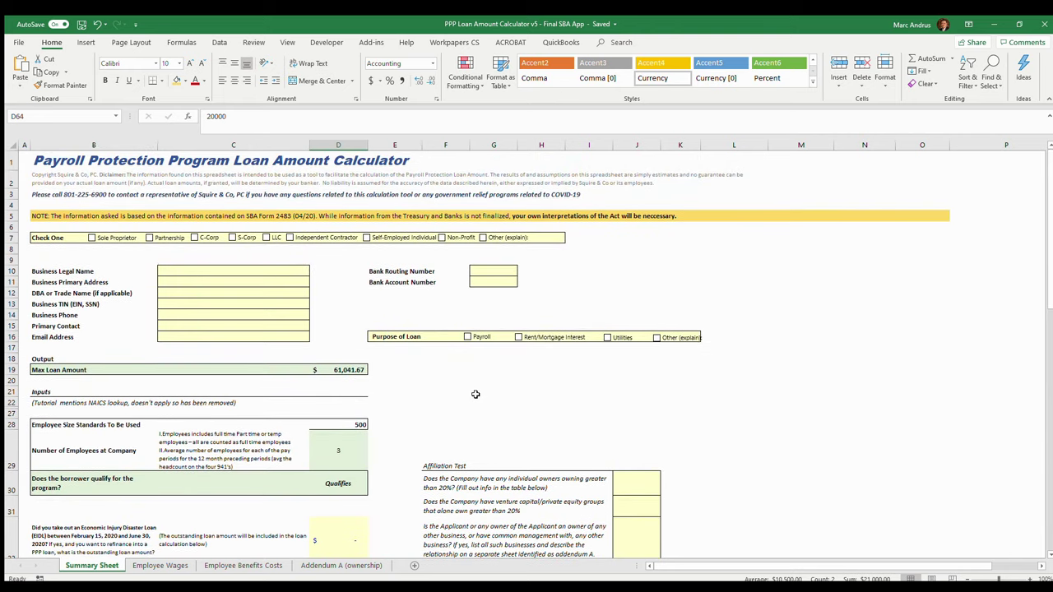